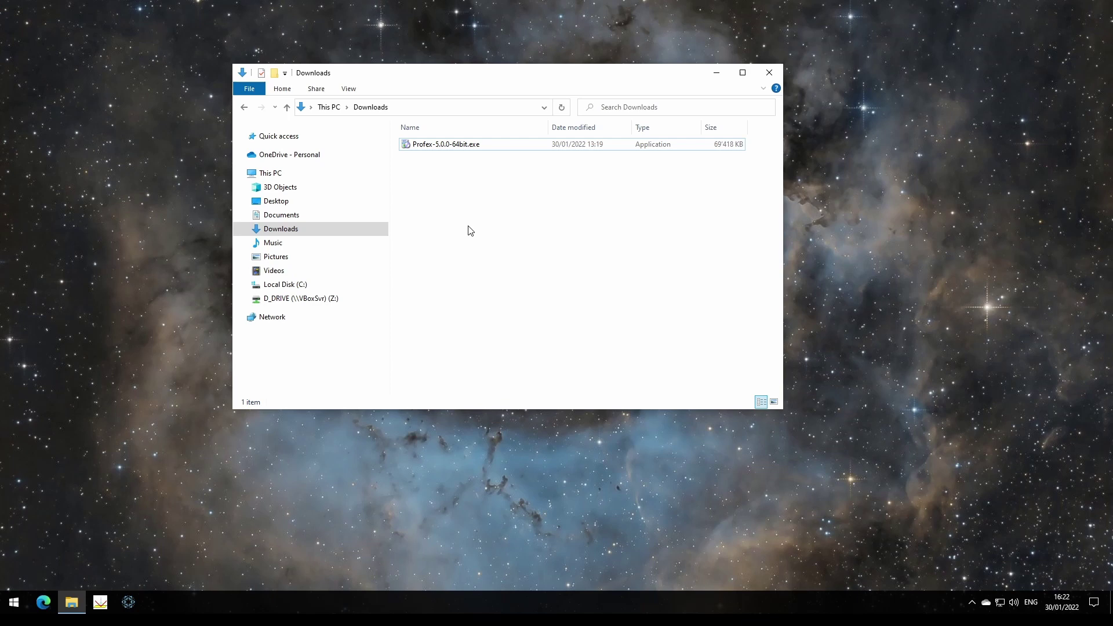
- Run the Profex-5.0.0-64bit.exe installer into C:\Program Files\Profex5 with default components and accepted licence
click(438, 149)
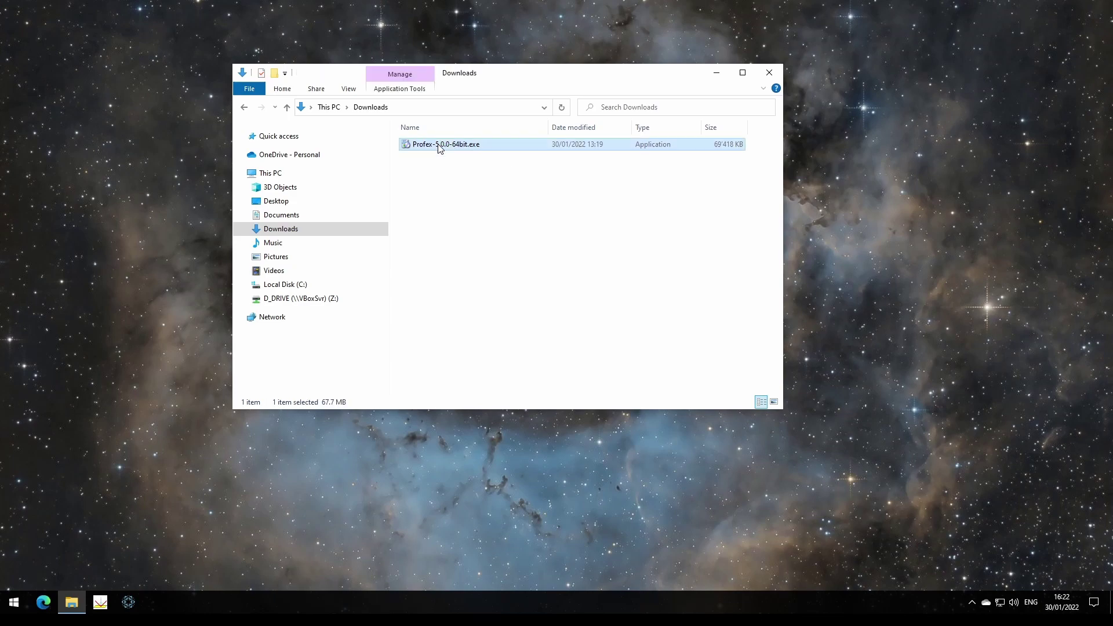
click(665, 381)
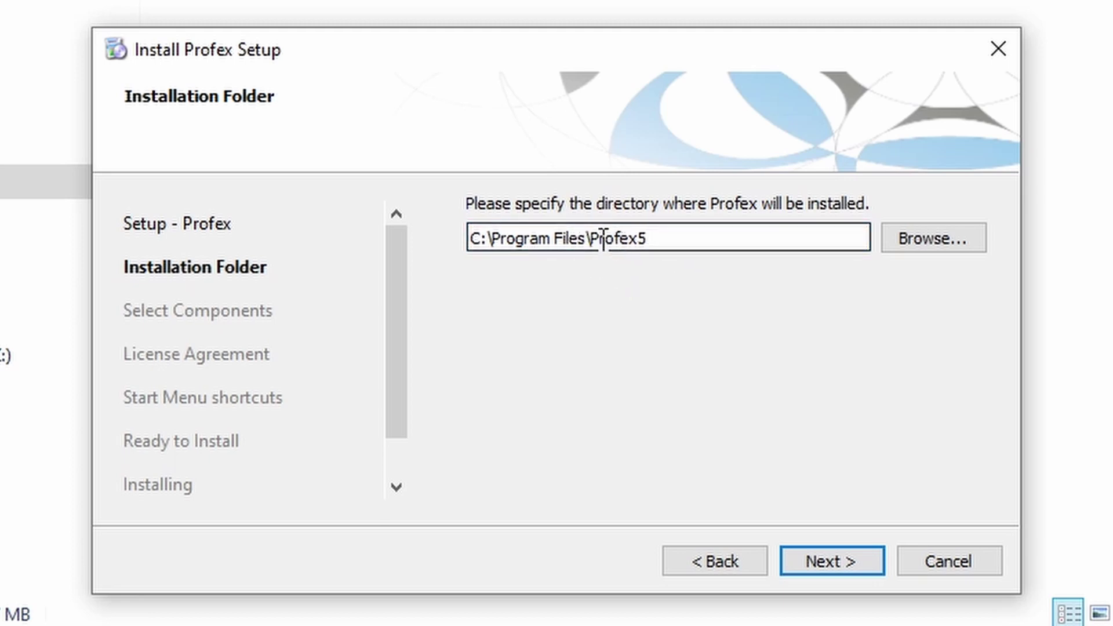
click(832, 557)
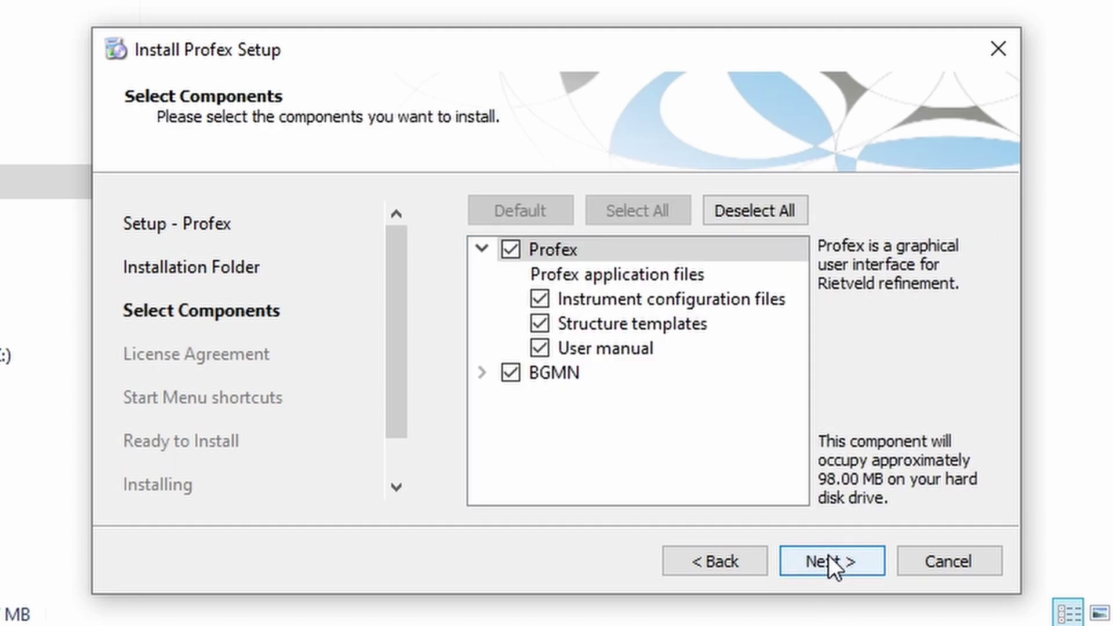
click(829, 554)
click(599, 499)
click(844, 557)
click(845, 558)
click(844, 558)
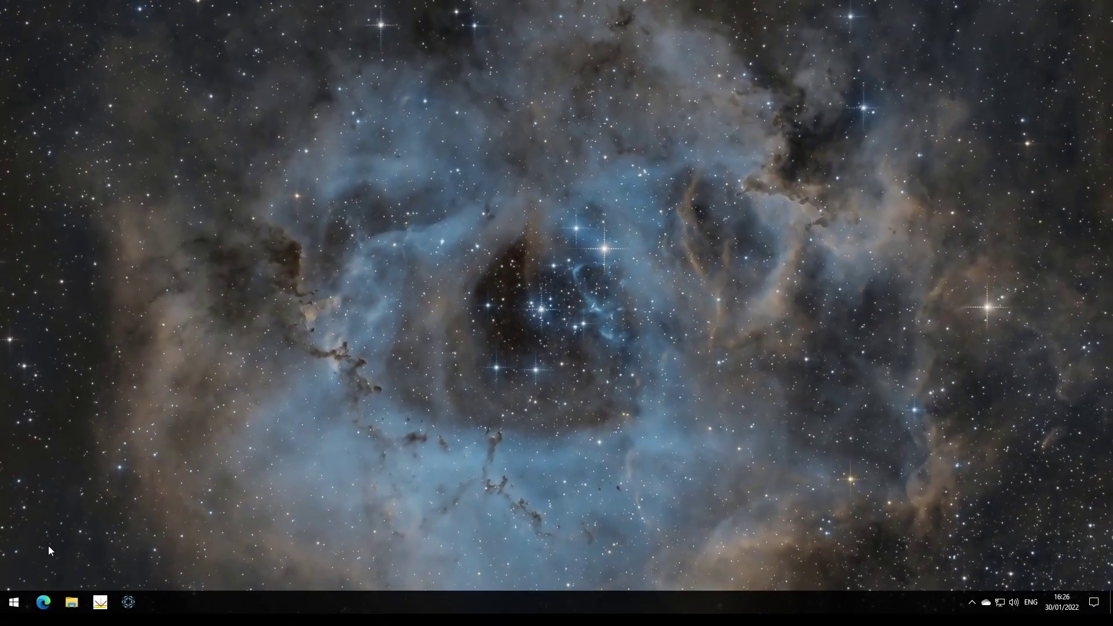
- Launch the old Profex 4.3.6 from the Profex folder in the Start menu
click(11, 608)
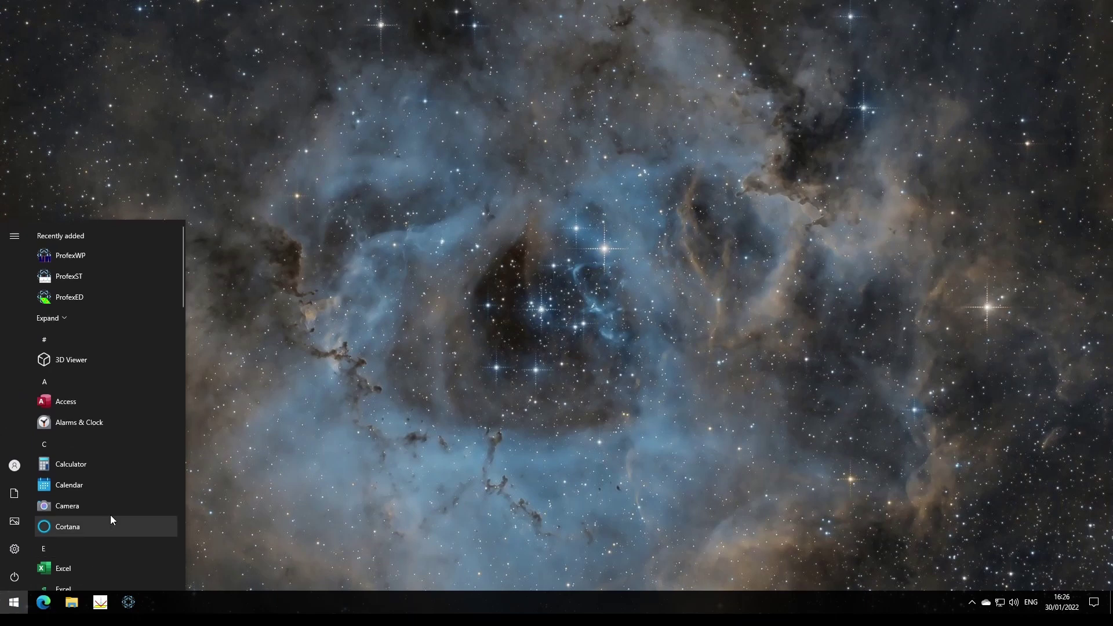
scroll(111, 515, down, 5)
scroll(110, 511, down, 8)
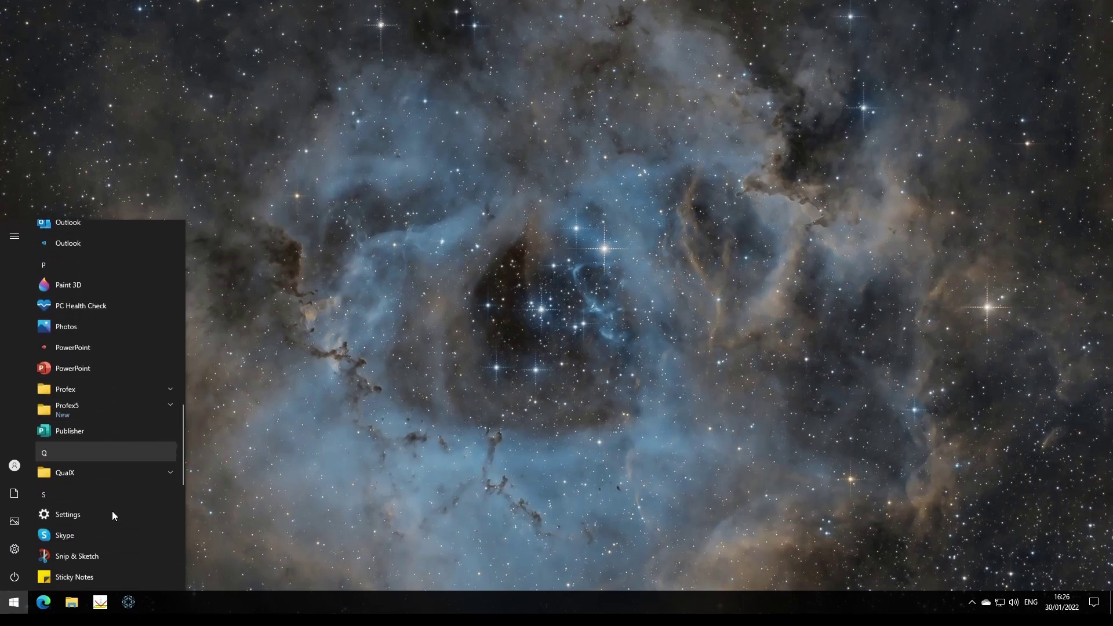
click(105, 382)
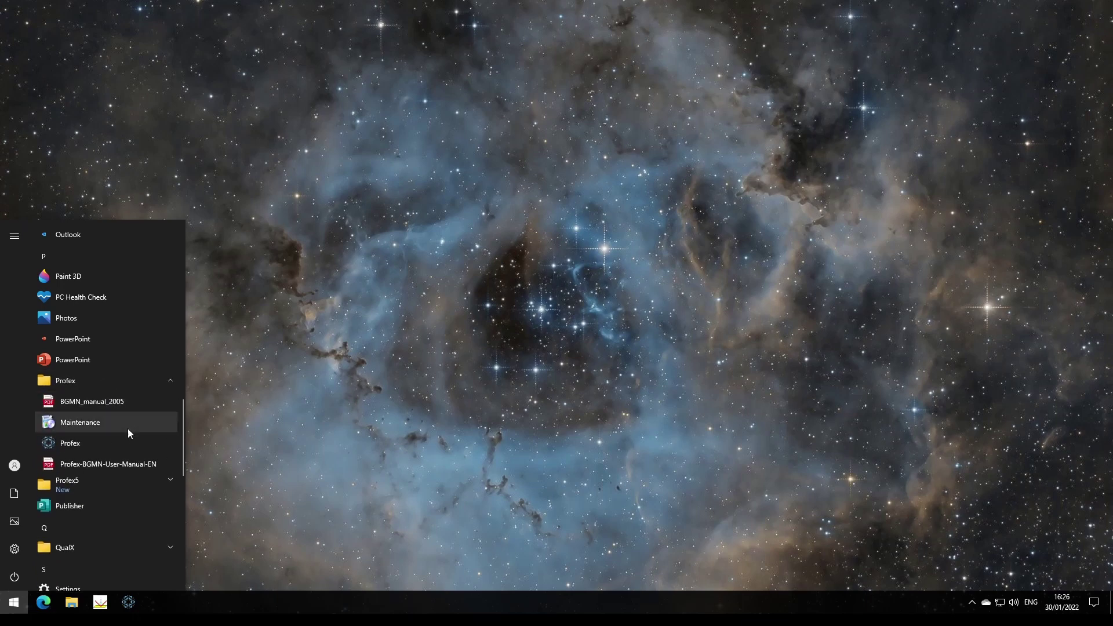
click(125, 444)
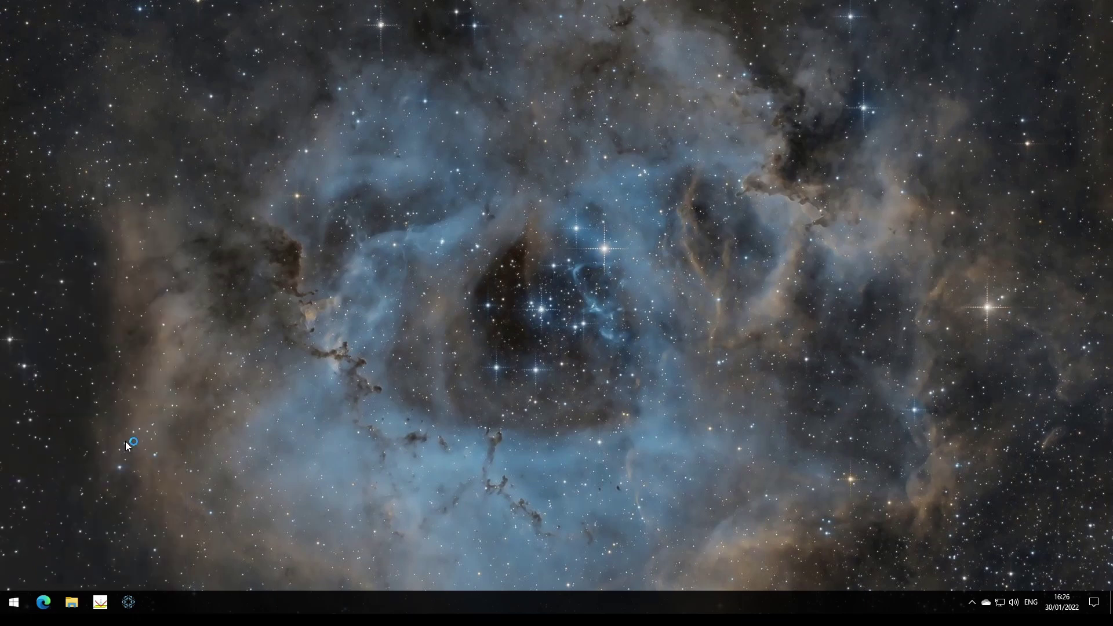
- Launch the newly installed Profex 5 from the Profex5 Start menu folder
key(super)
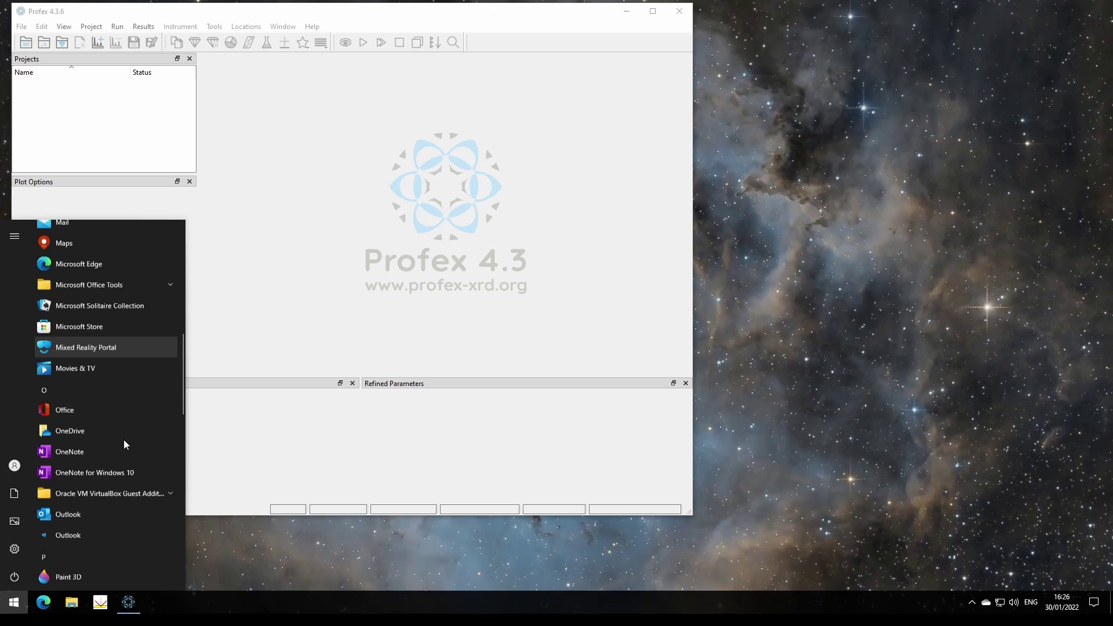
scroll(87, 348, down, 5)
click(84, 346)
click(86, 390)
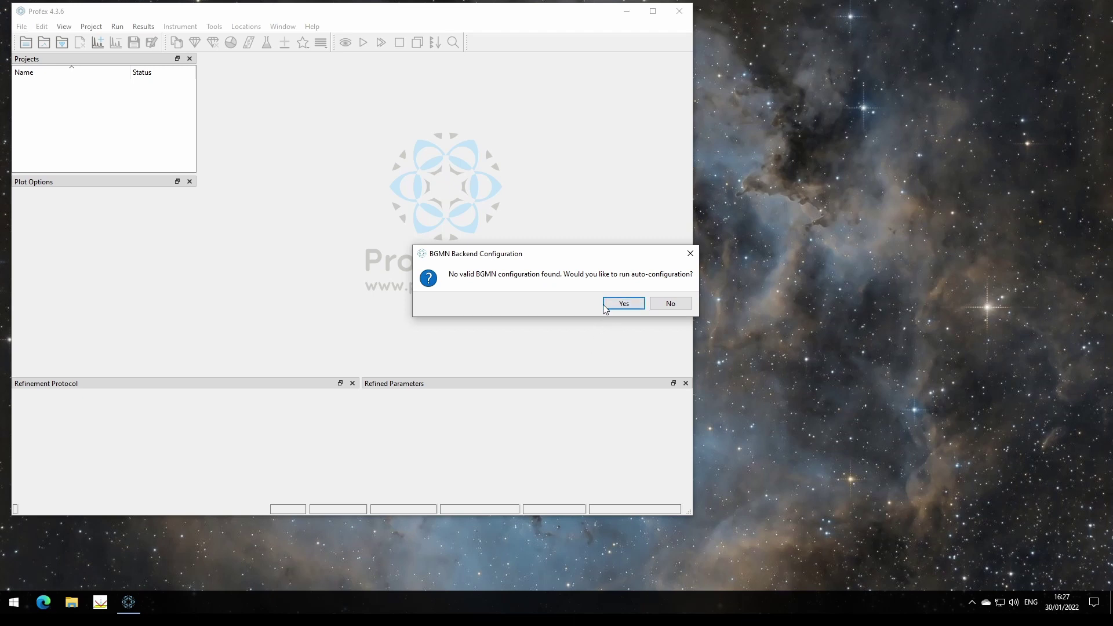
- Accept BGMN auto-configuration and structure indexing, then enlarge the refinement panels and move the 5.0 window
click(623, 303)
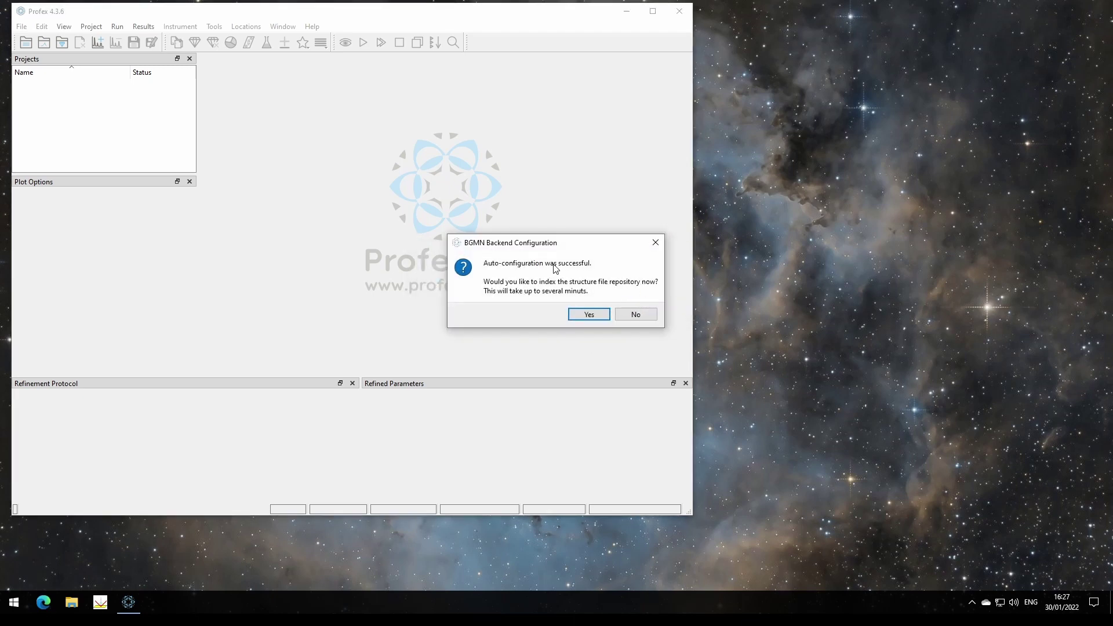
click(589, 316)
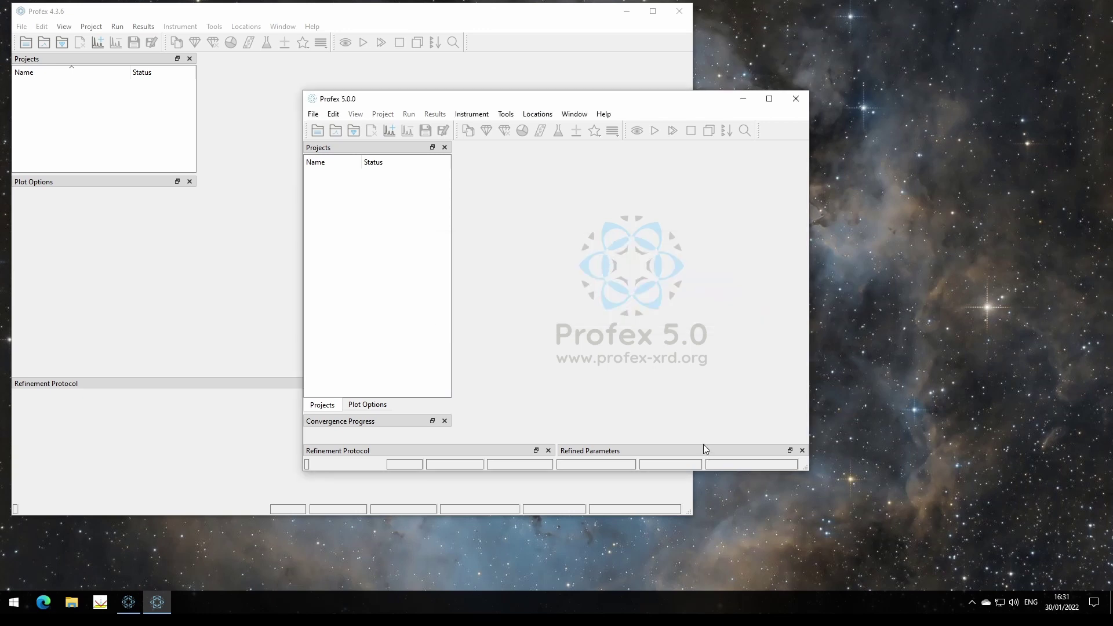
drag(703, 444, 717, 376)
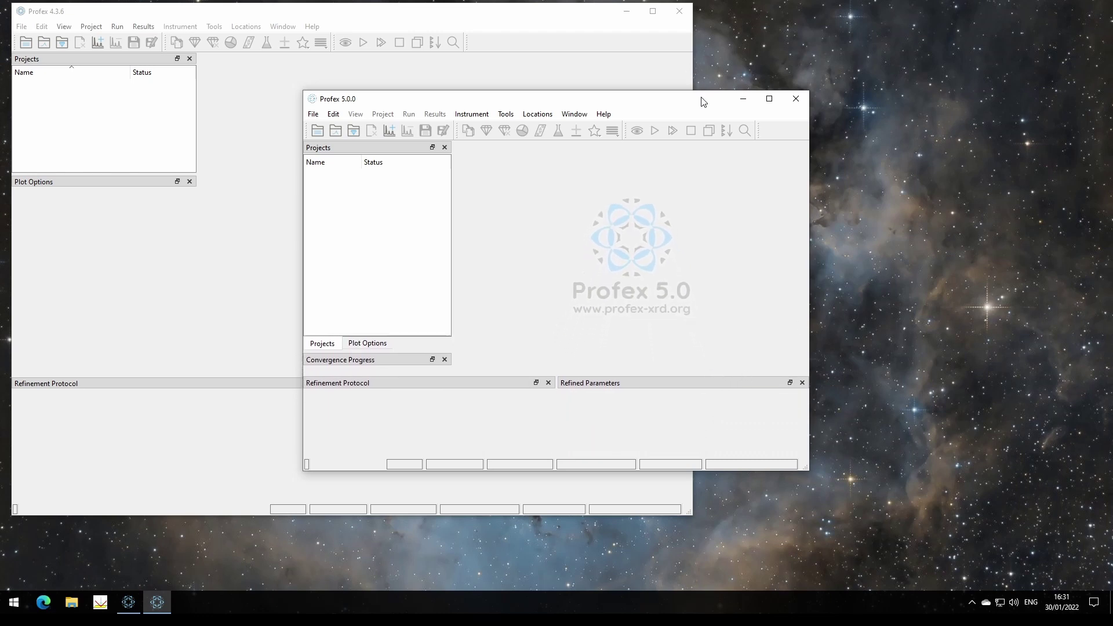
drag(703, 102, 991, 196)
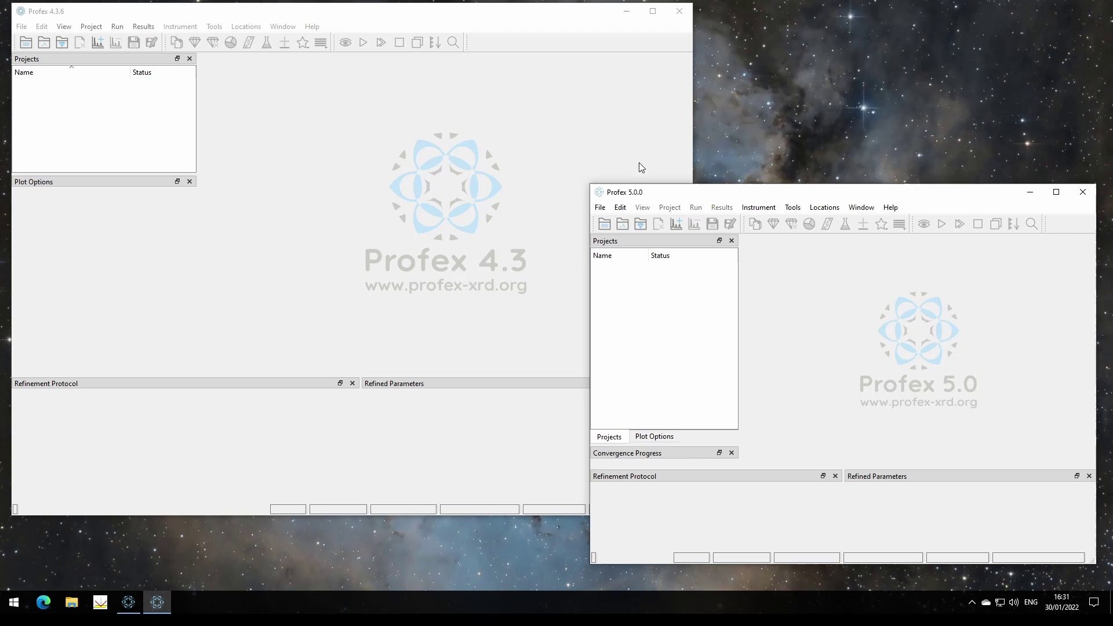
- Close Profex 4.3 and search the Apps list in Windows Settings for 'profex'
click(679, 10)
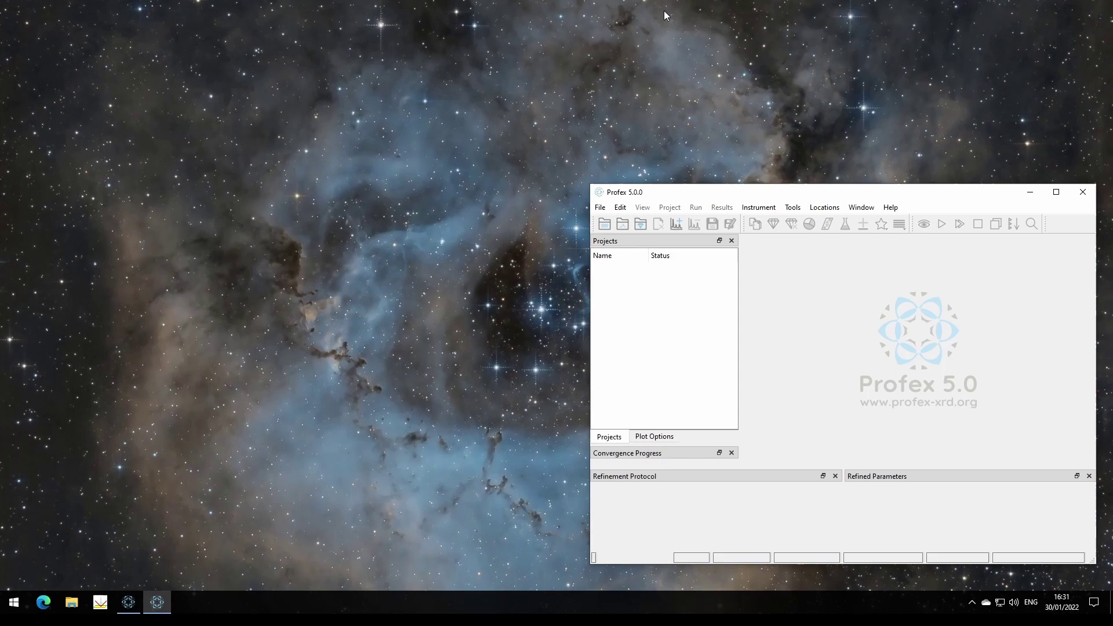
click(1093, 605)
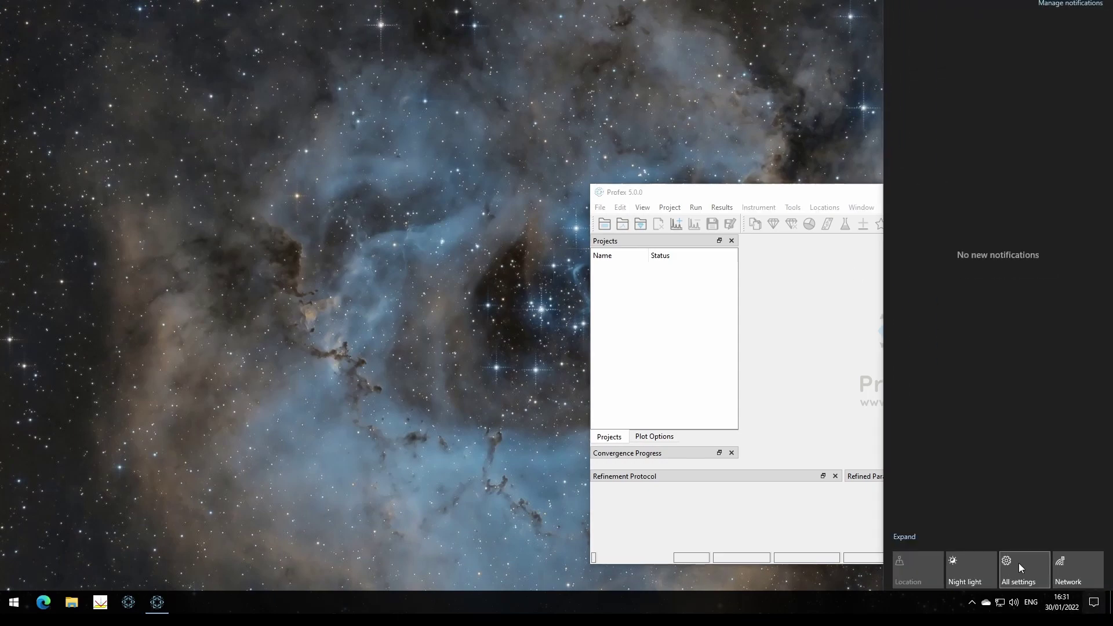
click(1020, 567)
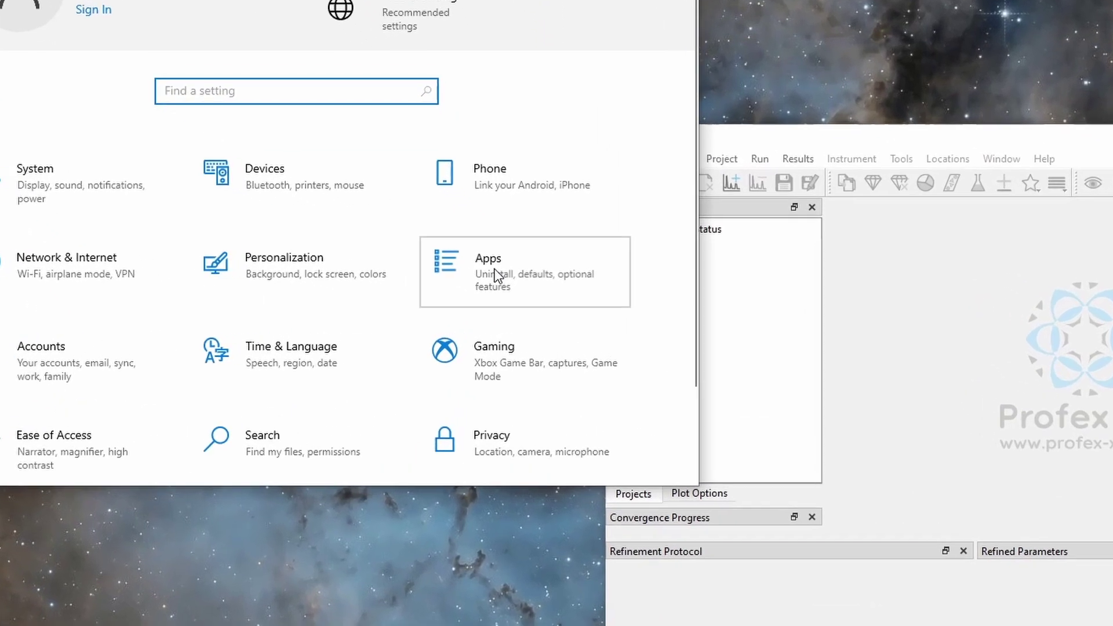
click(513, 283)
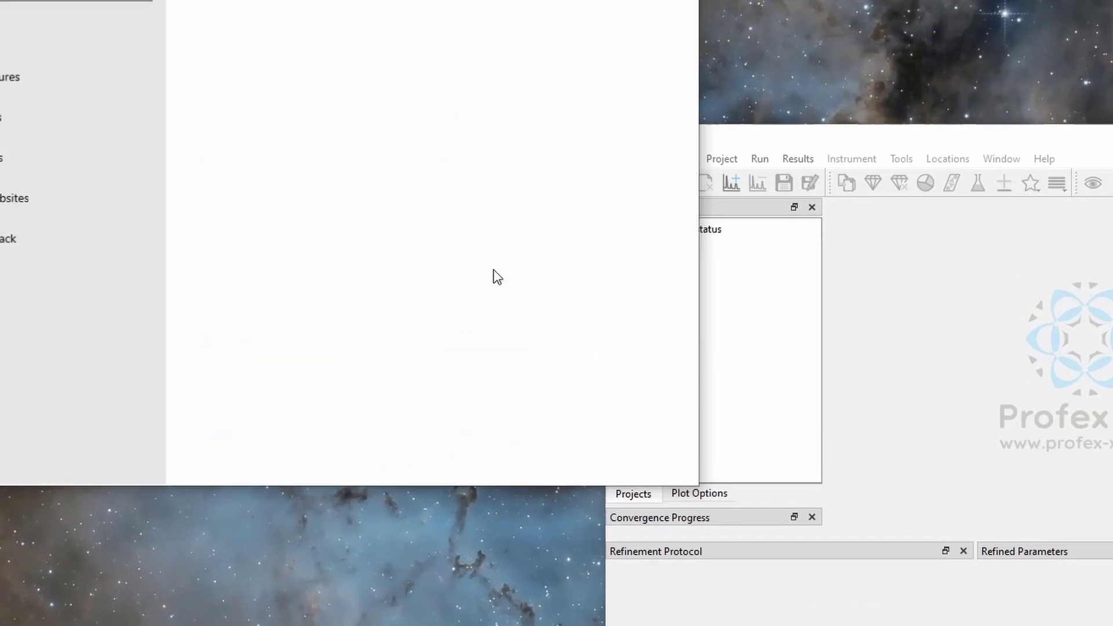
click(266, 265)
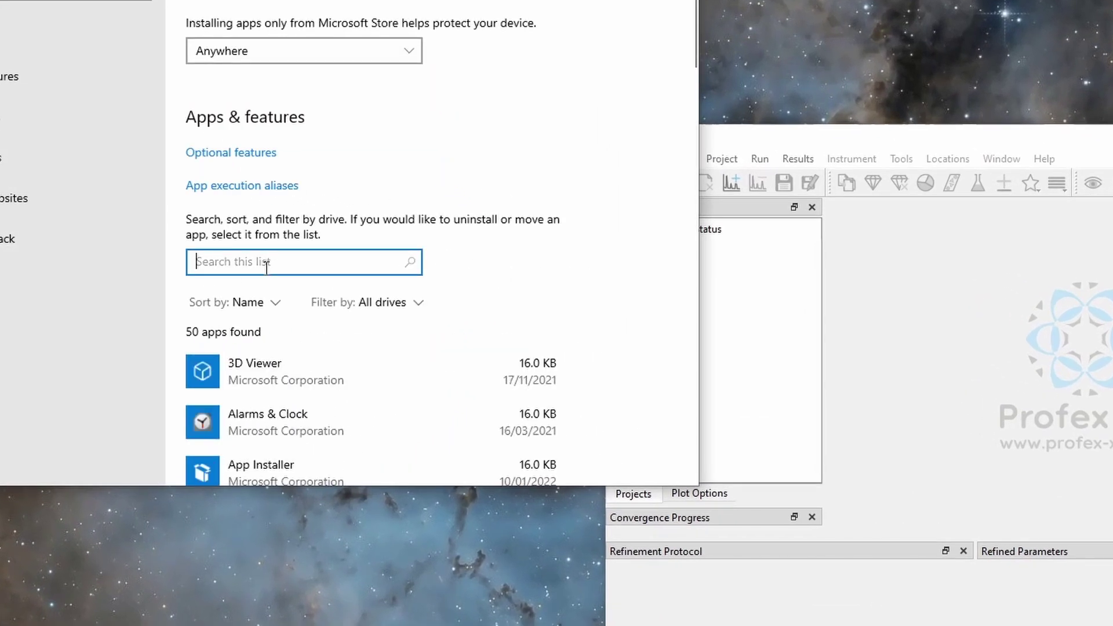
text(profex)
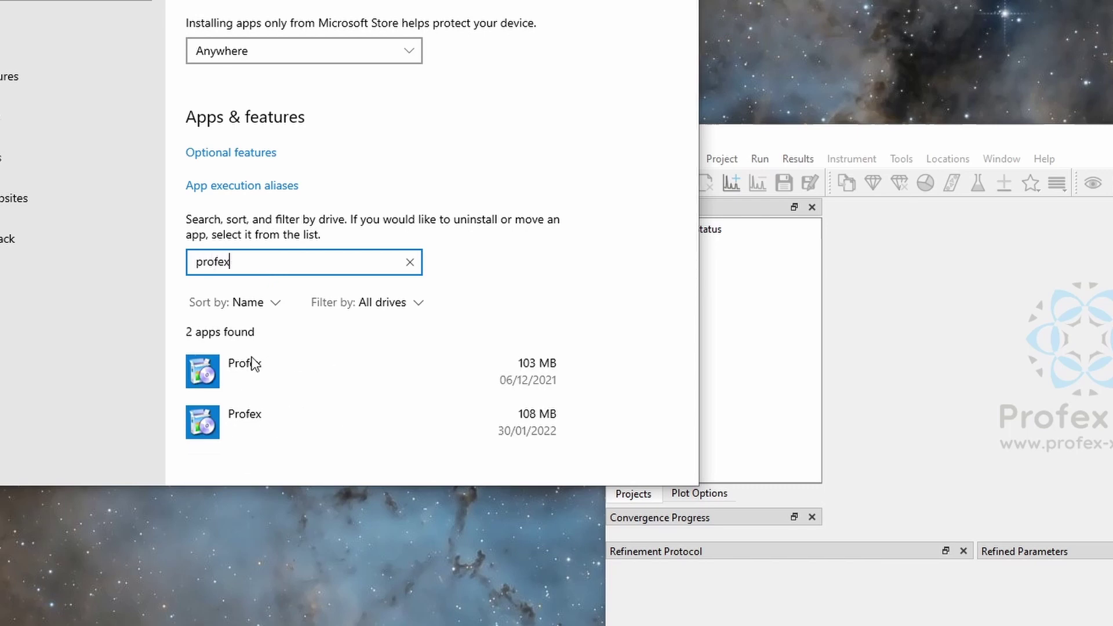
- Uninstall Profex 4.3.5, choosing to remove all components
click(393, 383)
scroll(587, 350, down, 3)
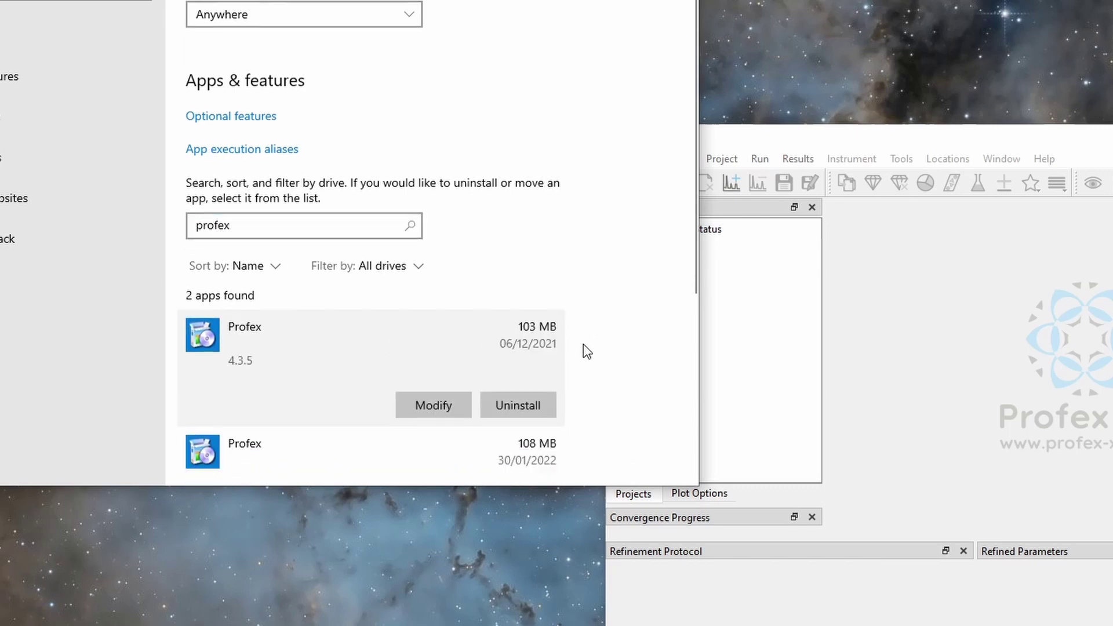
click(270, 300)
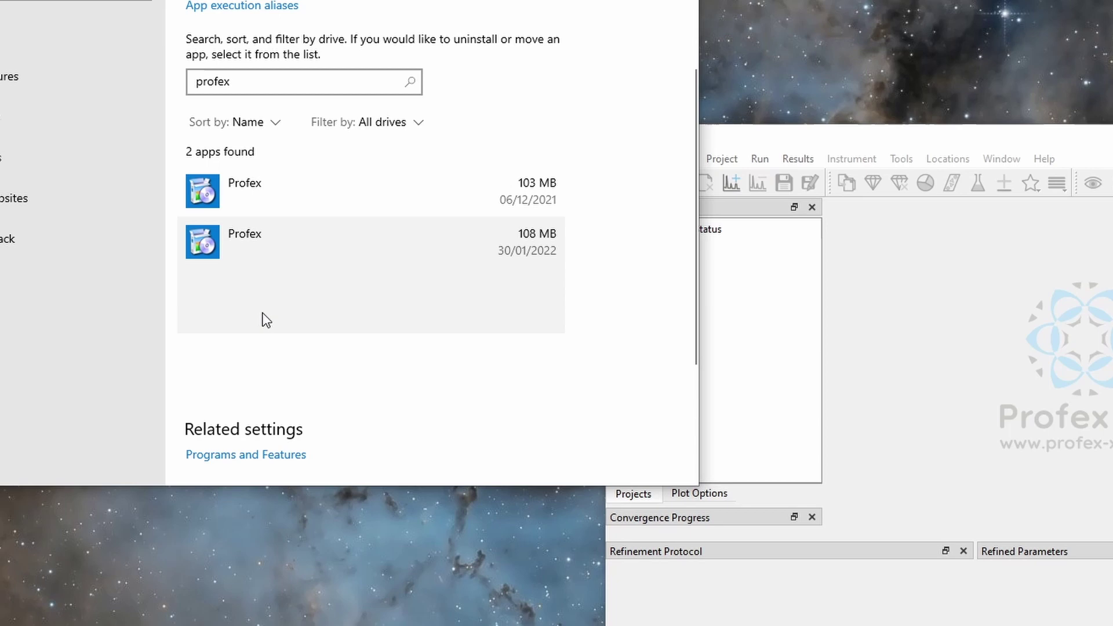
click(312, 193)
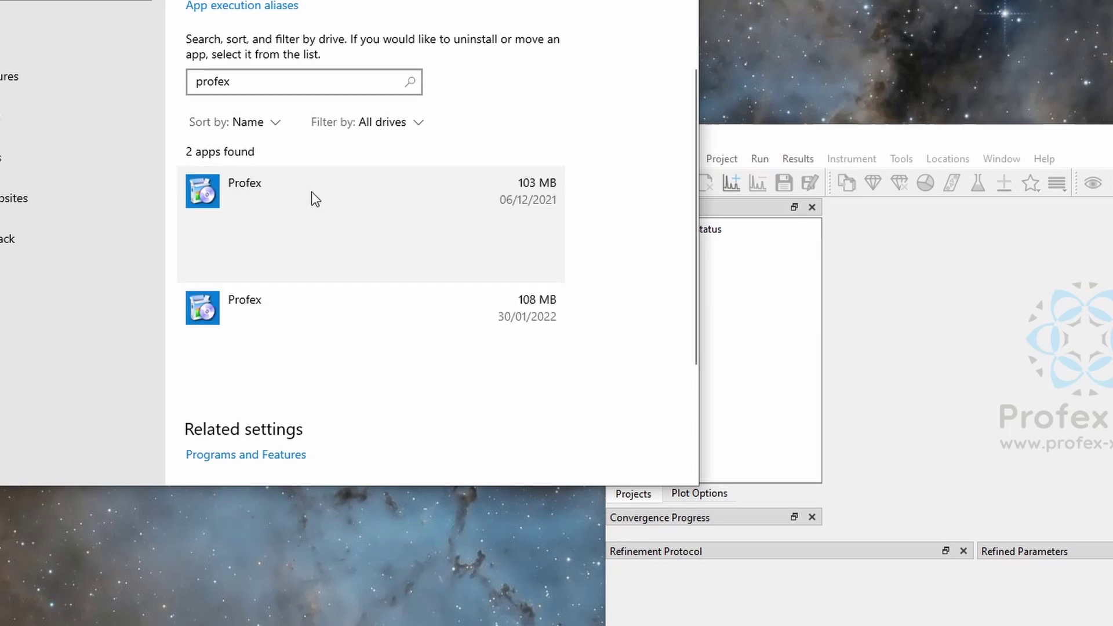
click(533, 259)
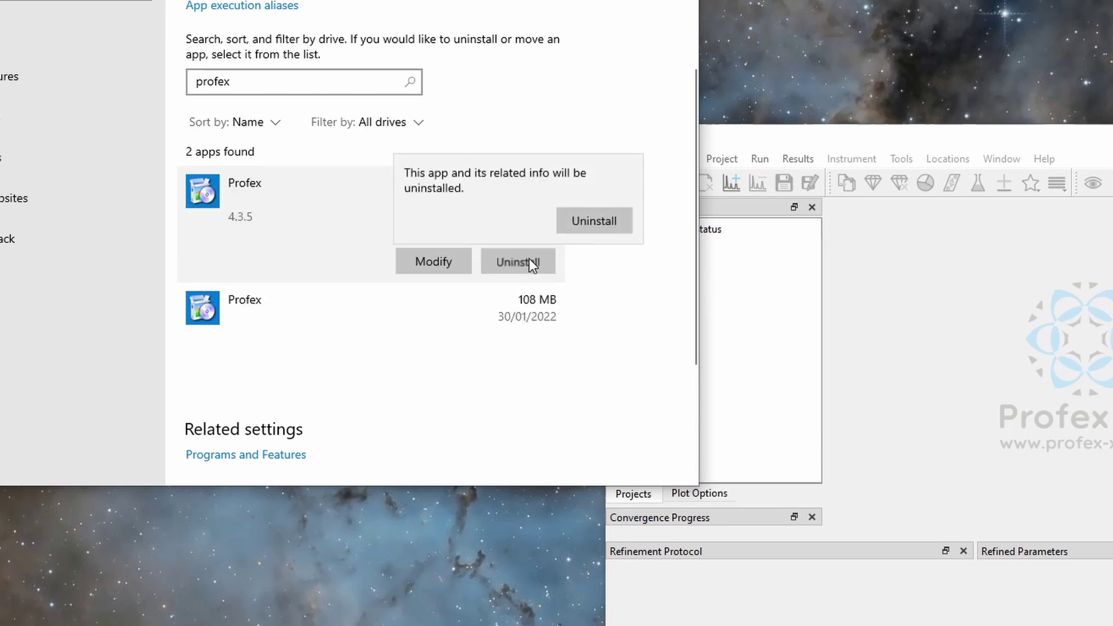
click(597, 224)
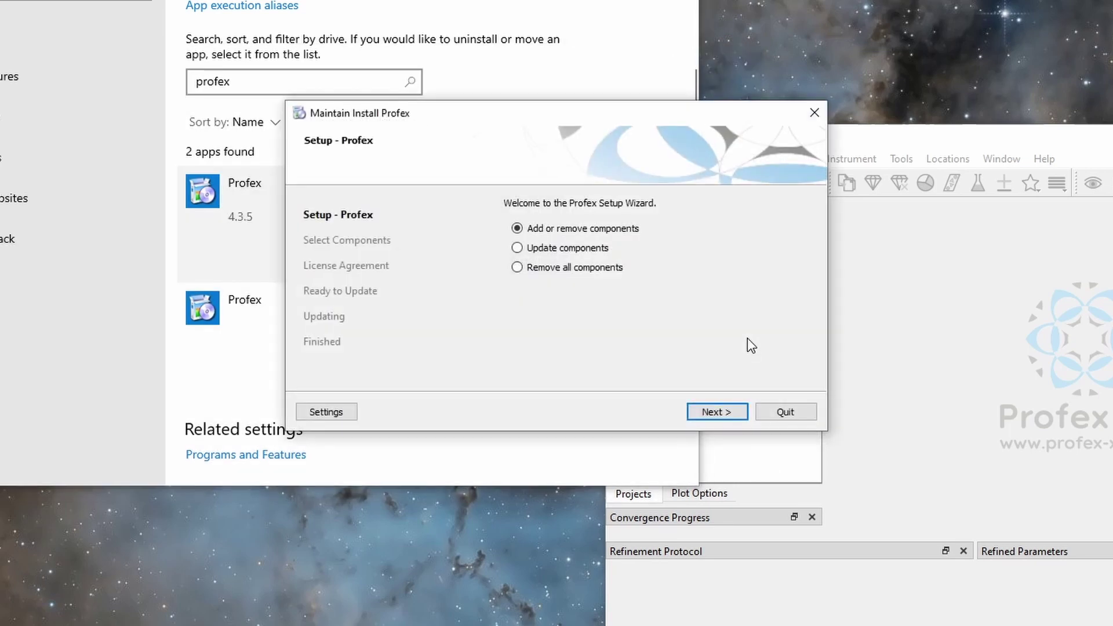
click(572, 269)
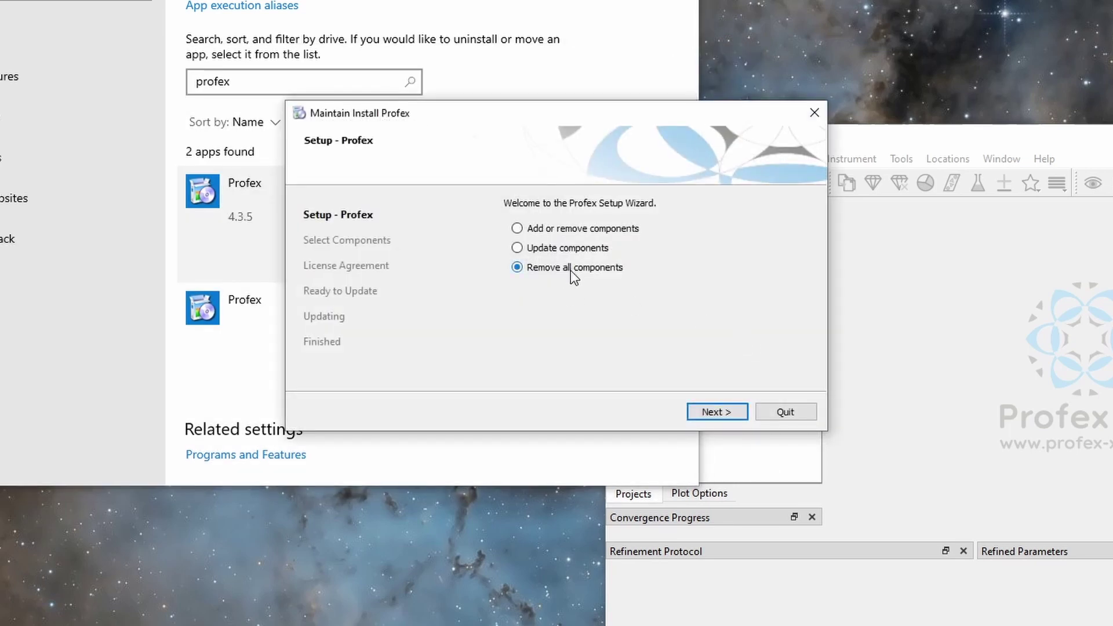
click(712, 412)
click(712, 412)
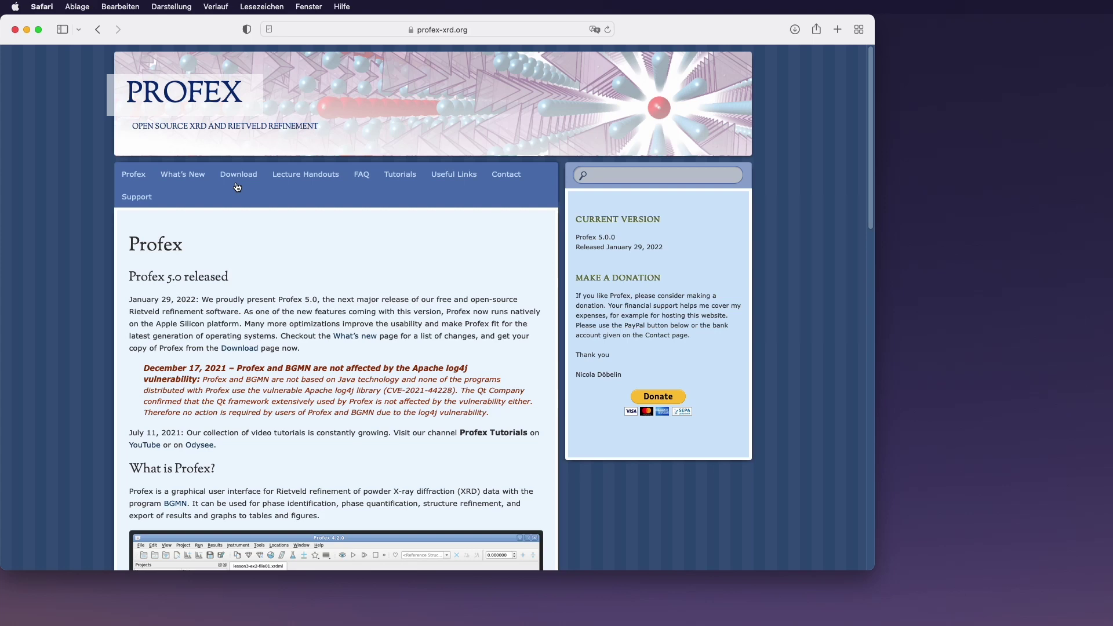
- Go to the OSX page under the site's Download menu
mouse_move(239, 174)
click(232, 228)
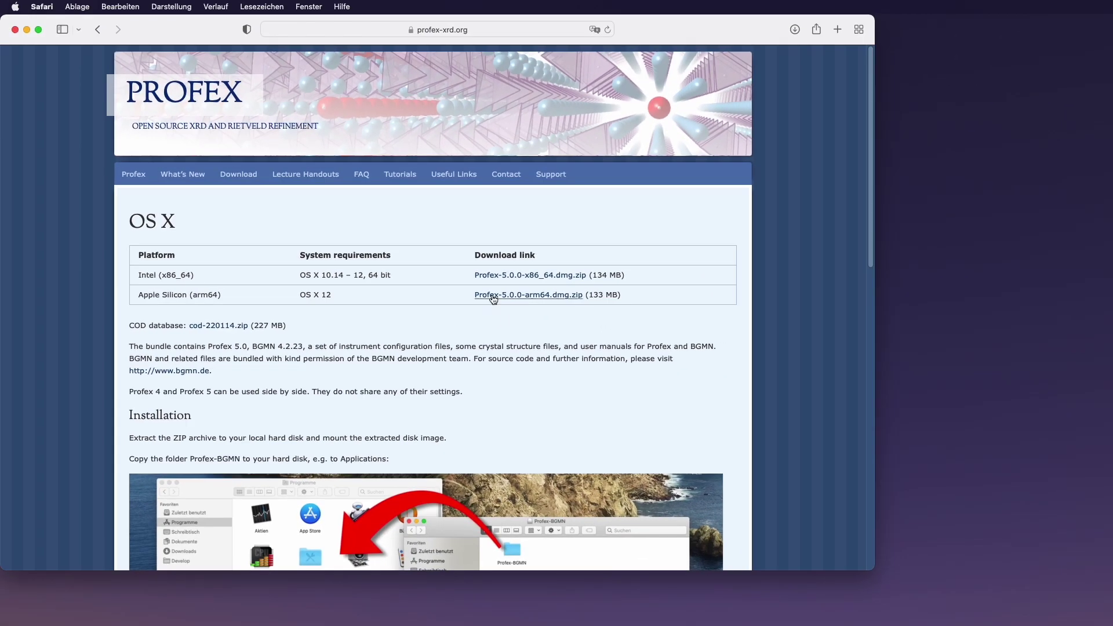
- Download the arm64 bundle, copy the Profex5 folder into Programme, and eject the disk image
click(493, 297)
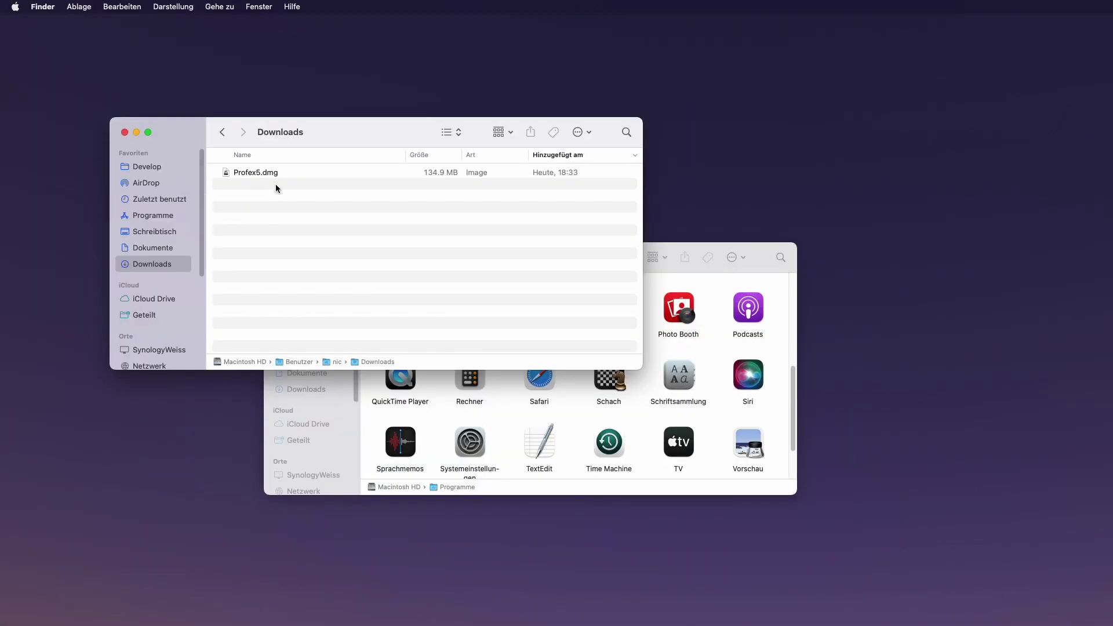
double_click(260, 173)
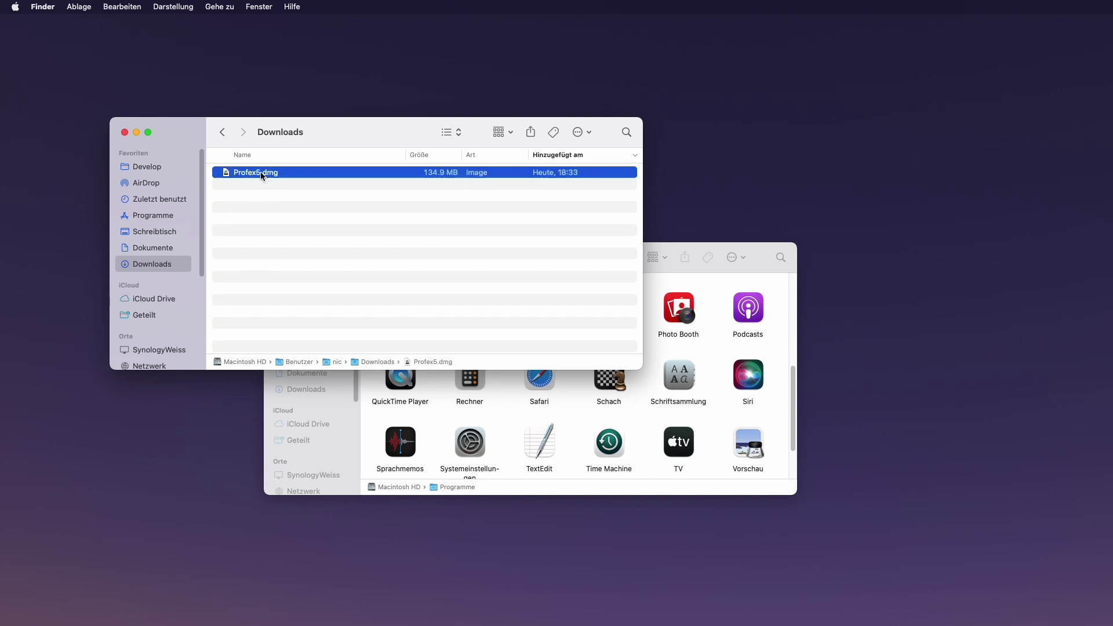
drag(181, 180, 514, 415)
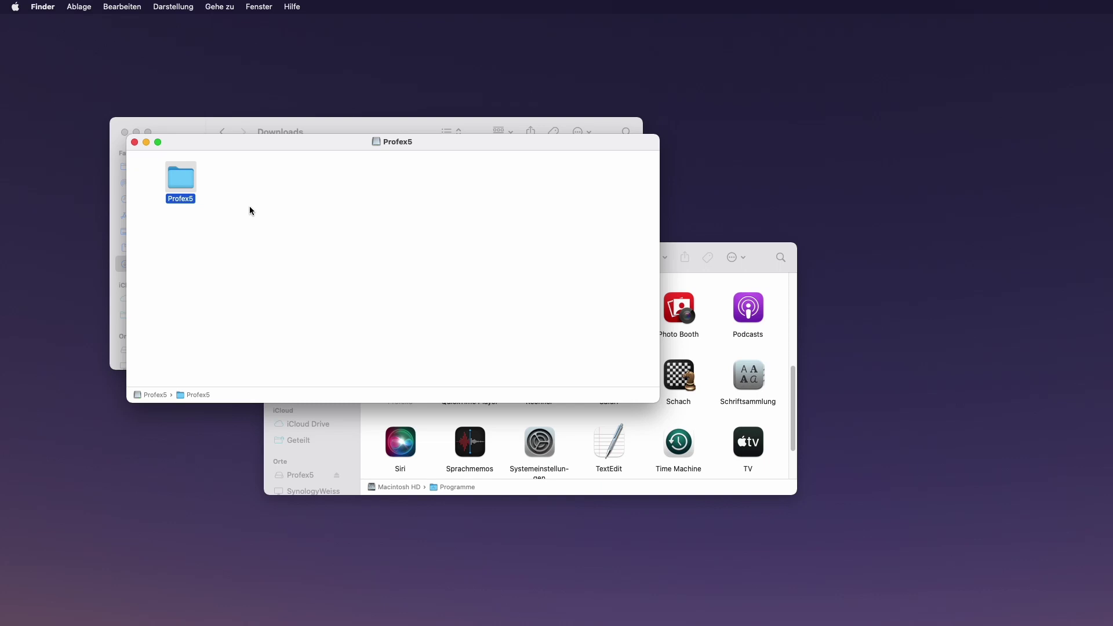
click(134, 142)
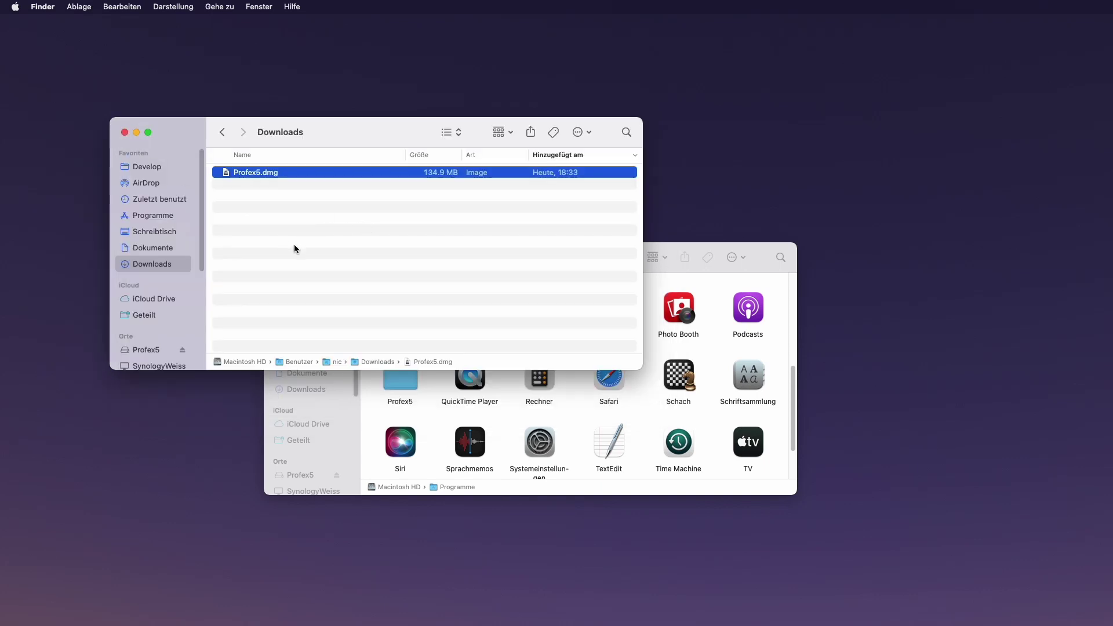
click(182, 350)
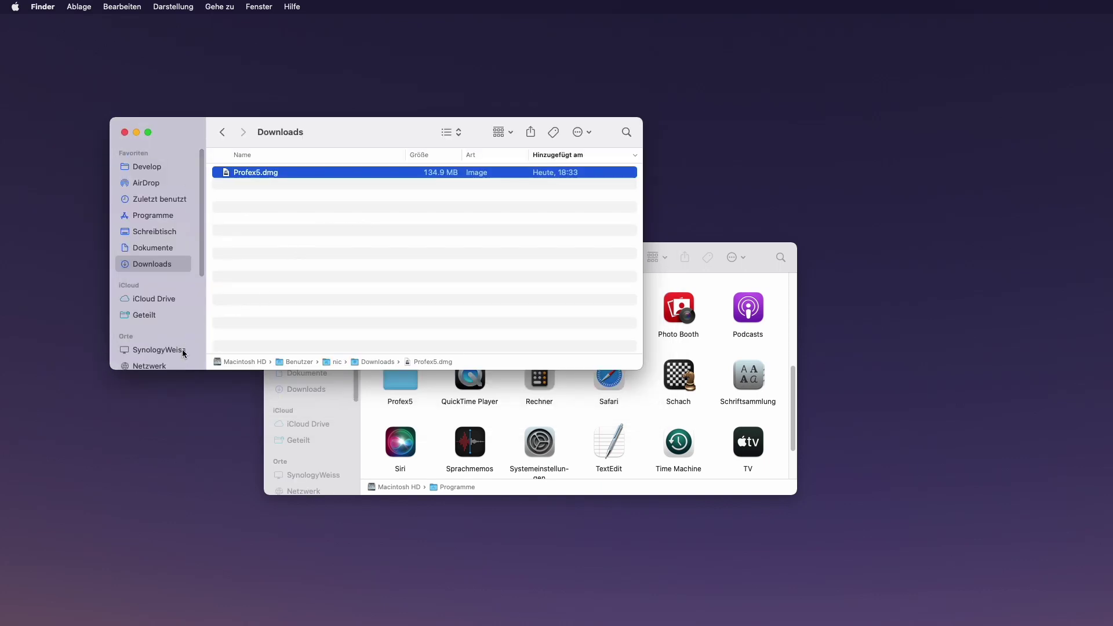
click(124, 132)
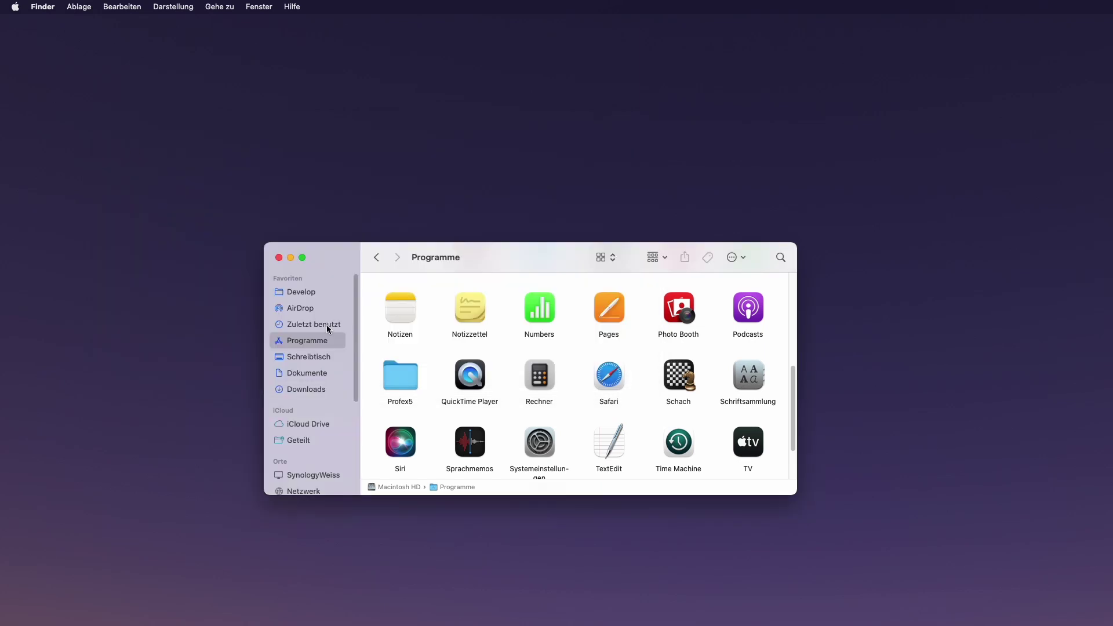
- Launch Profex from the Profex5 folder, accept auto-configuration and indexing, then enlarge its main window
double_click(399, 381)
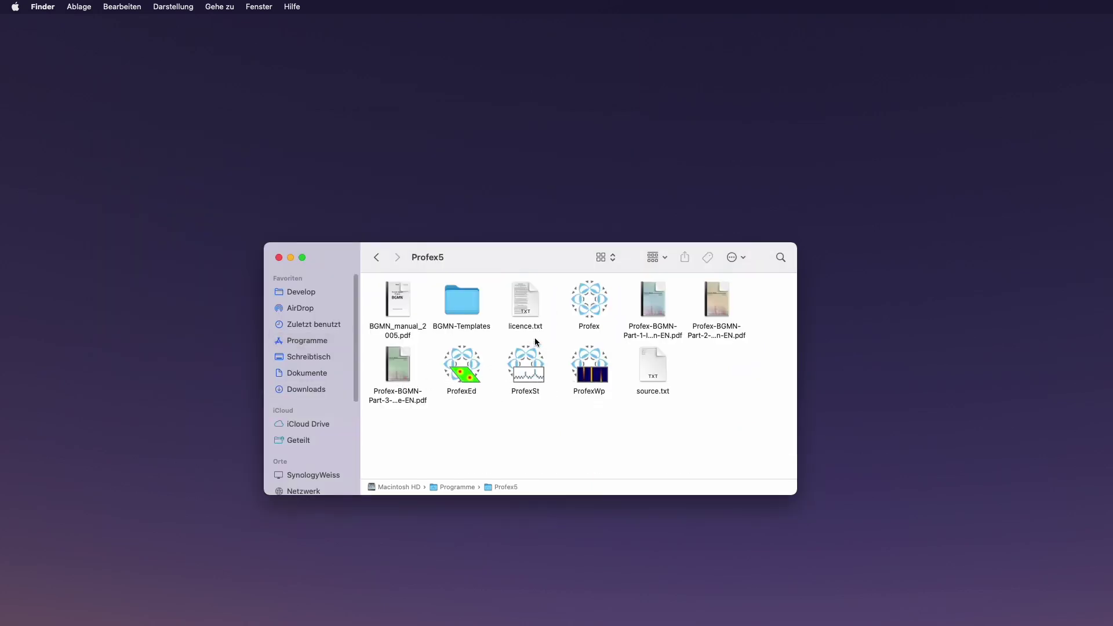
click(594, 314)
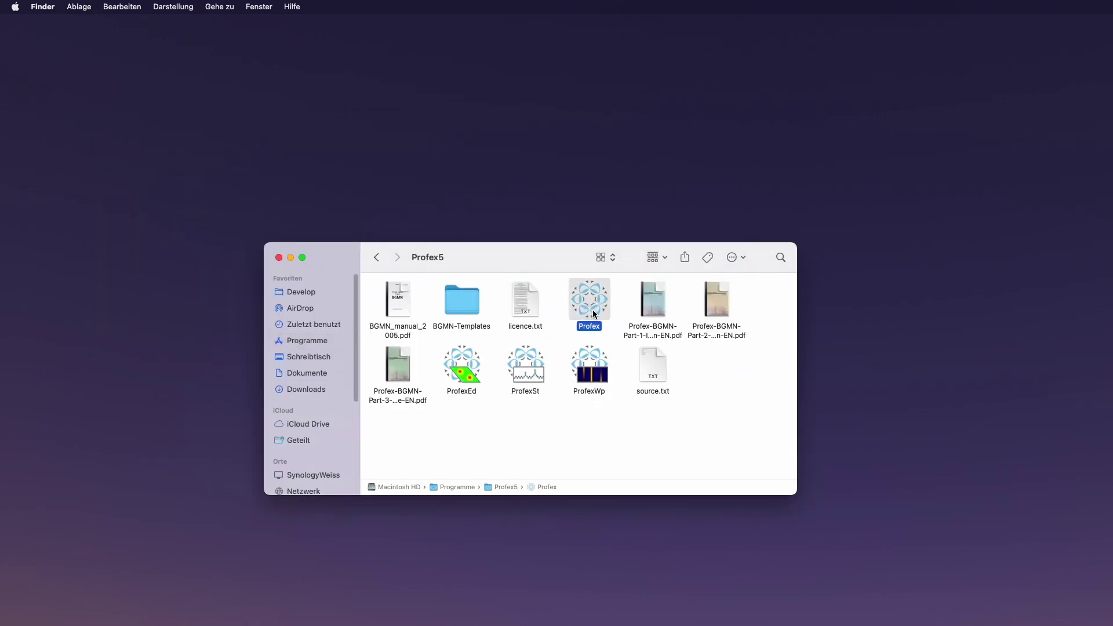
double_click(593, 313)
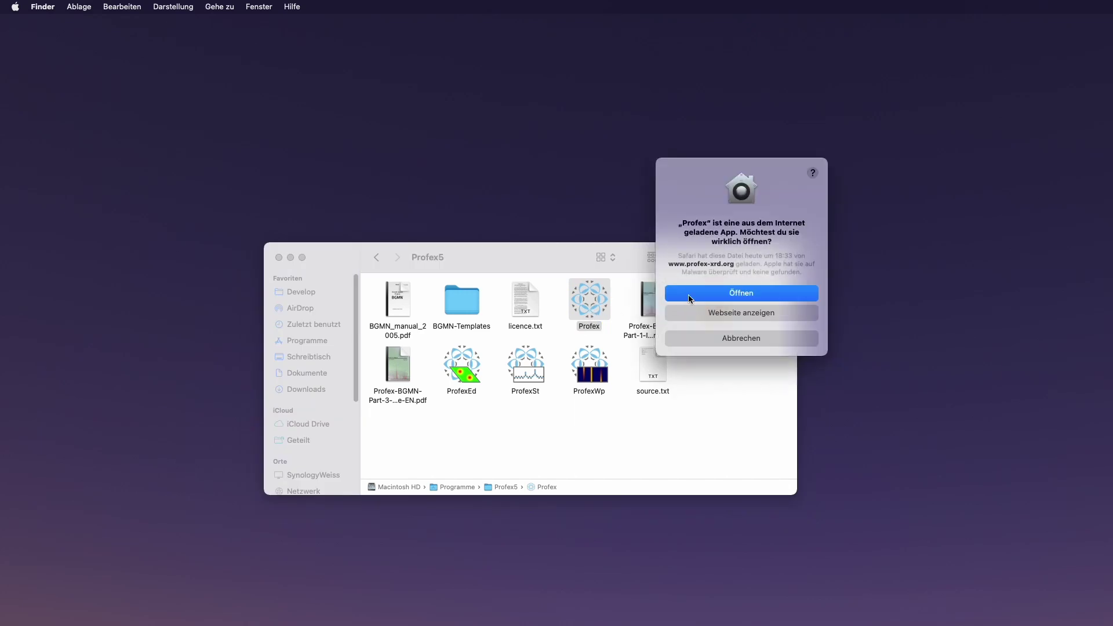
click(691, 298)
click(339, 192)
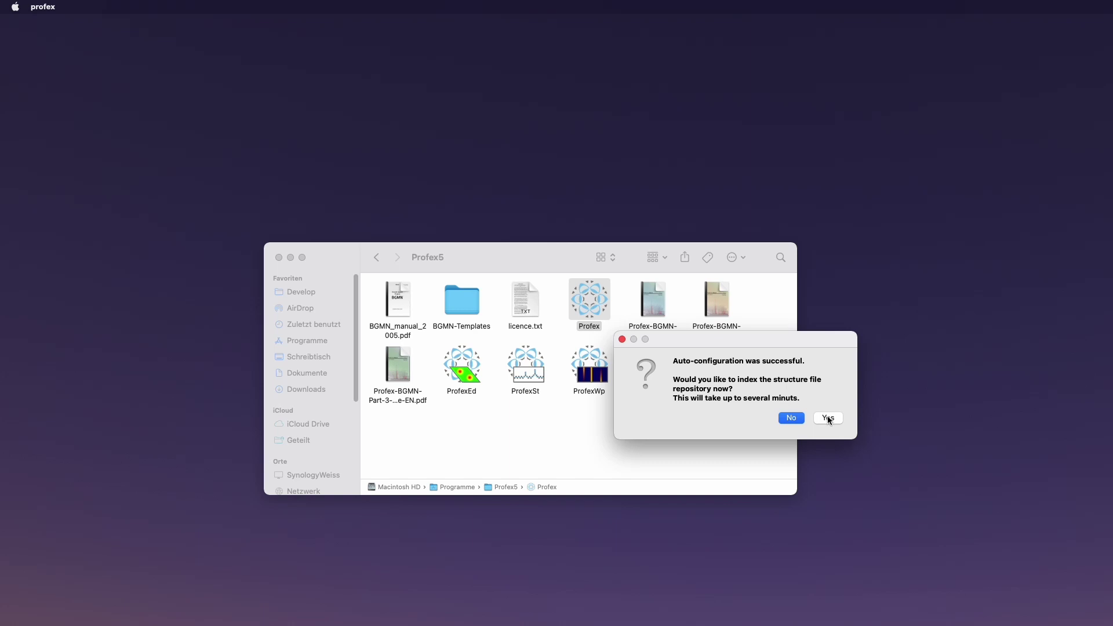
click(829, 419)
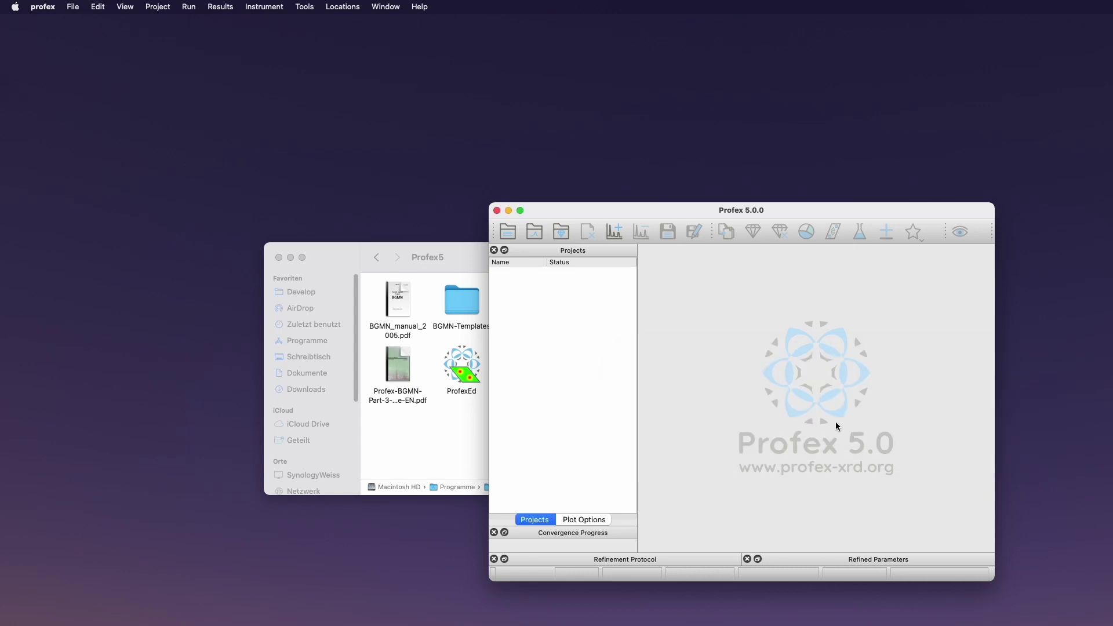
drag(649, 209, 240, 52)
drag(583, 419, 984, 585)
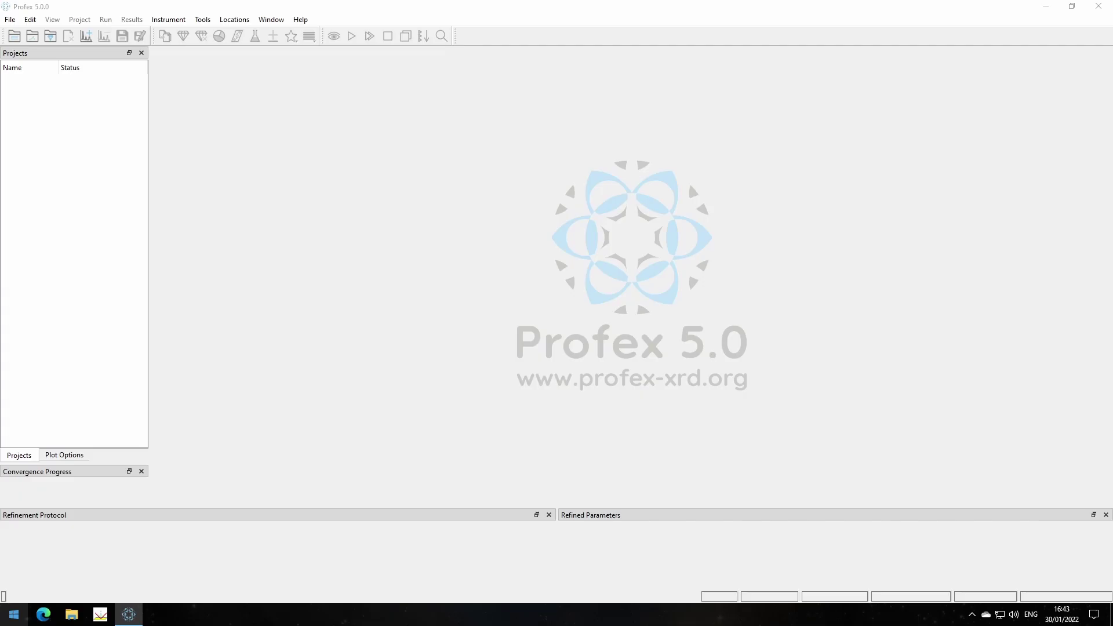
- Check the Profex5 Start menu group, then show the Tools menu in Profex 5.0
key(super)
scroll(117, 484, down, 10)
scroll(116, 476, down, 8)
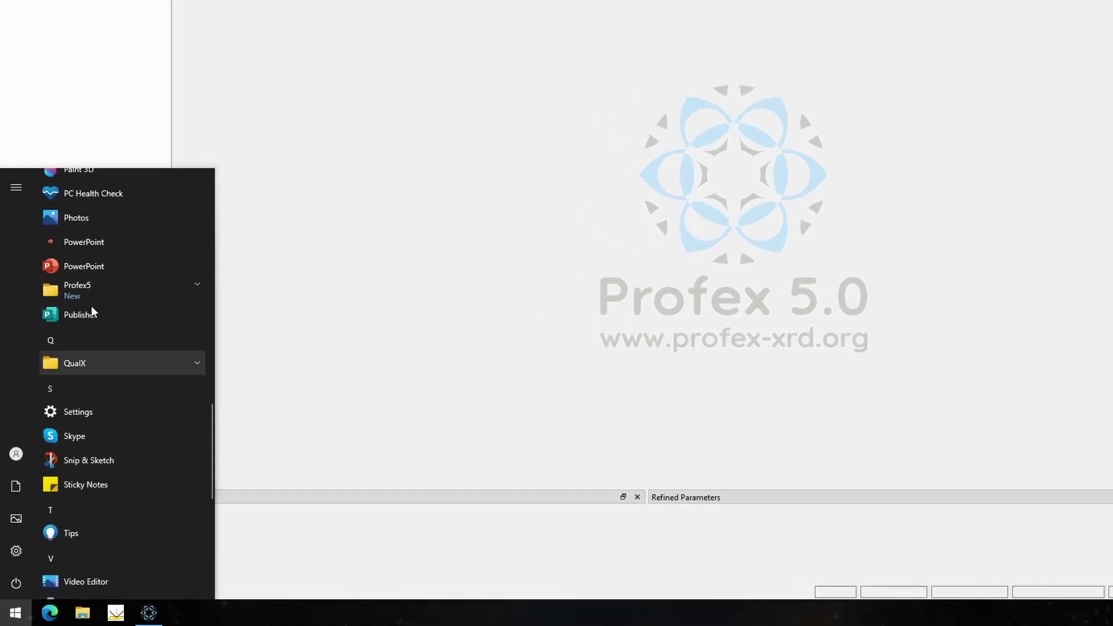
click(85, 325)
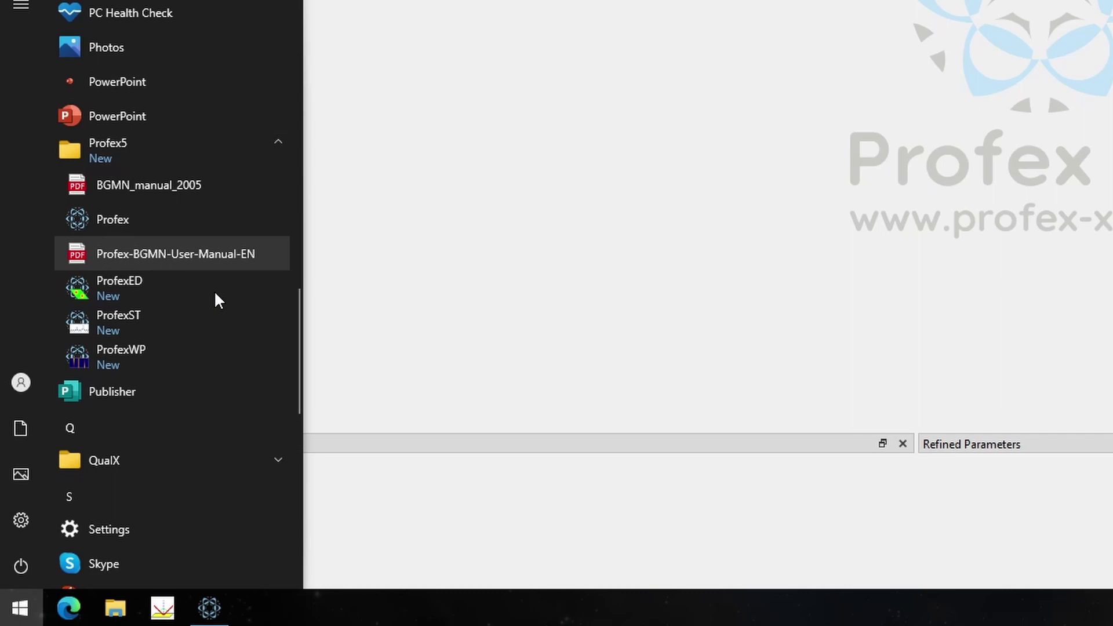
click(234, 92)
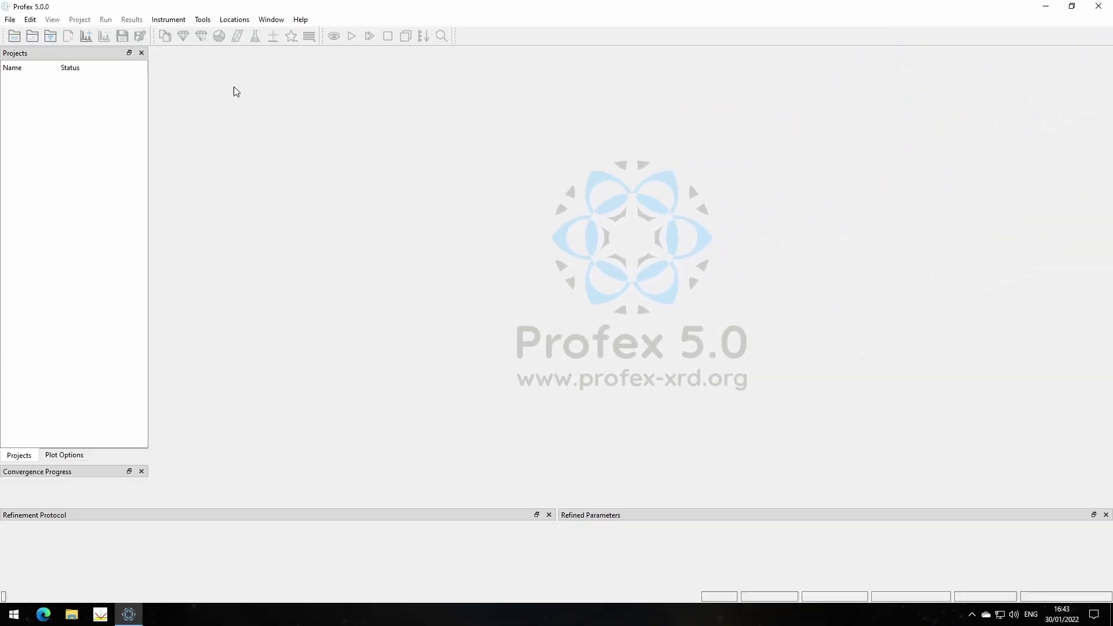
click(210, 20)
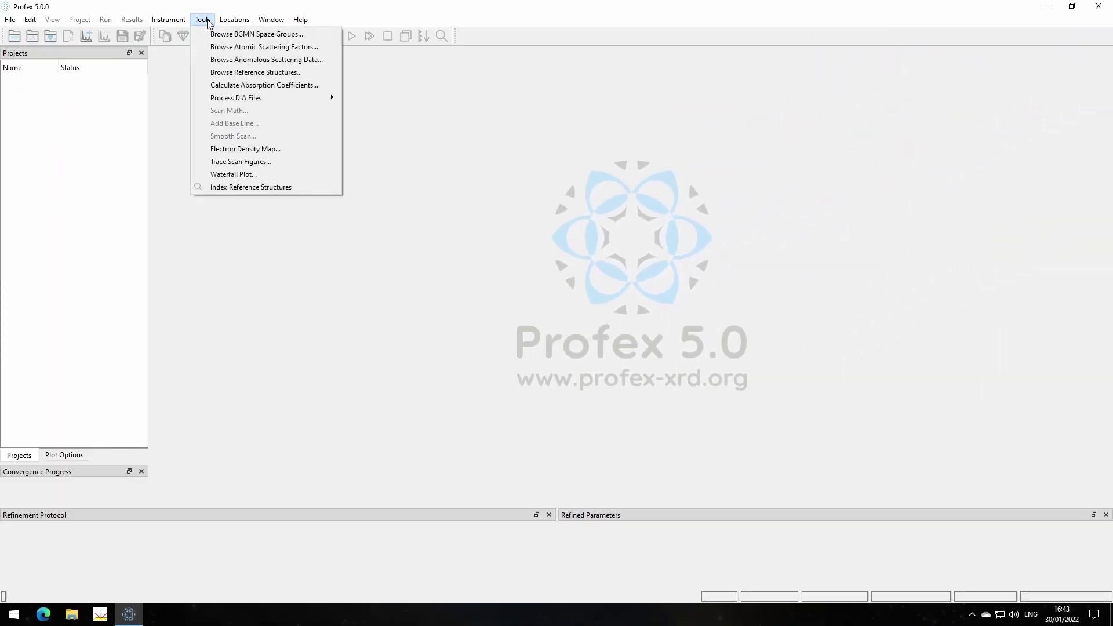
- Open Electron Density Map, Trace Scan Figures and Waterfall Plot from the Tools menu
click(299, 154)
click(204, 21)
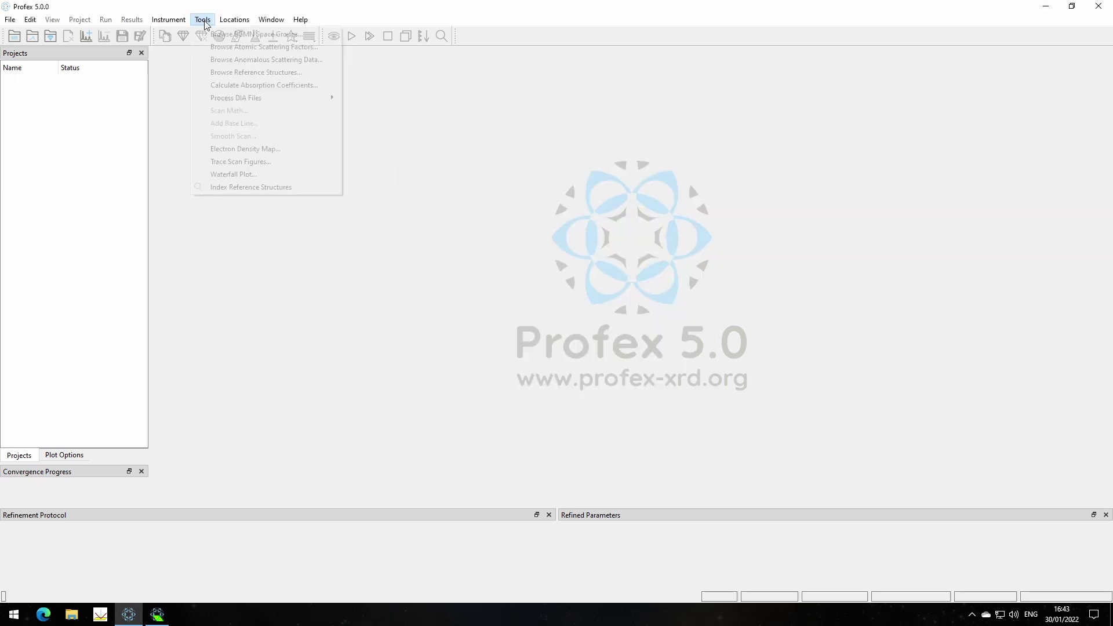
click(255, 166)
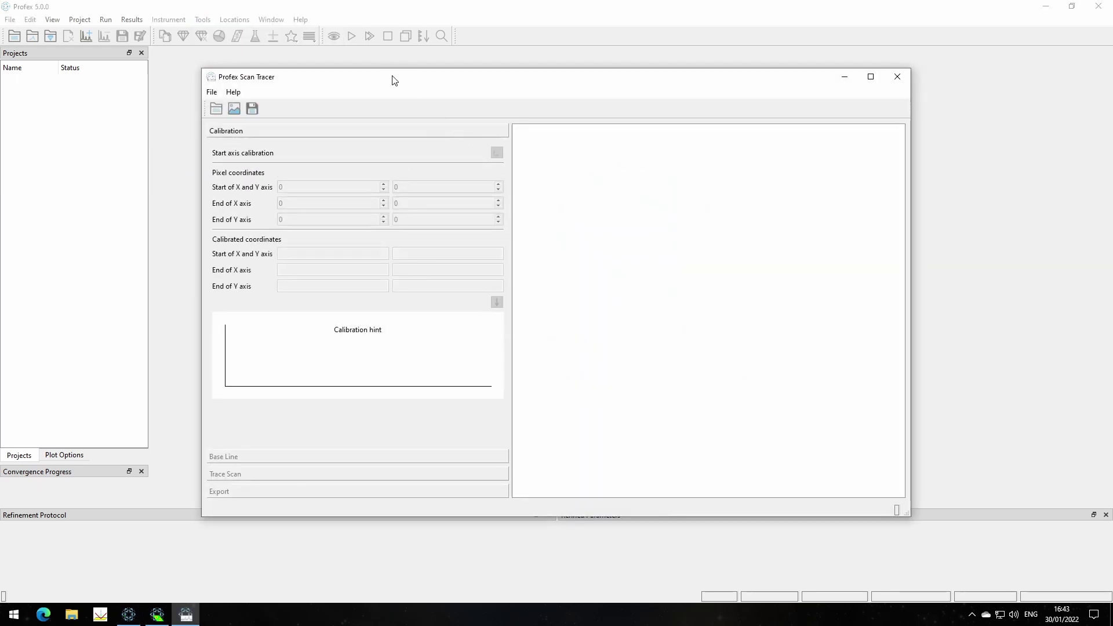
click(169, 19)
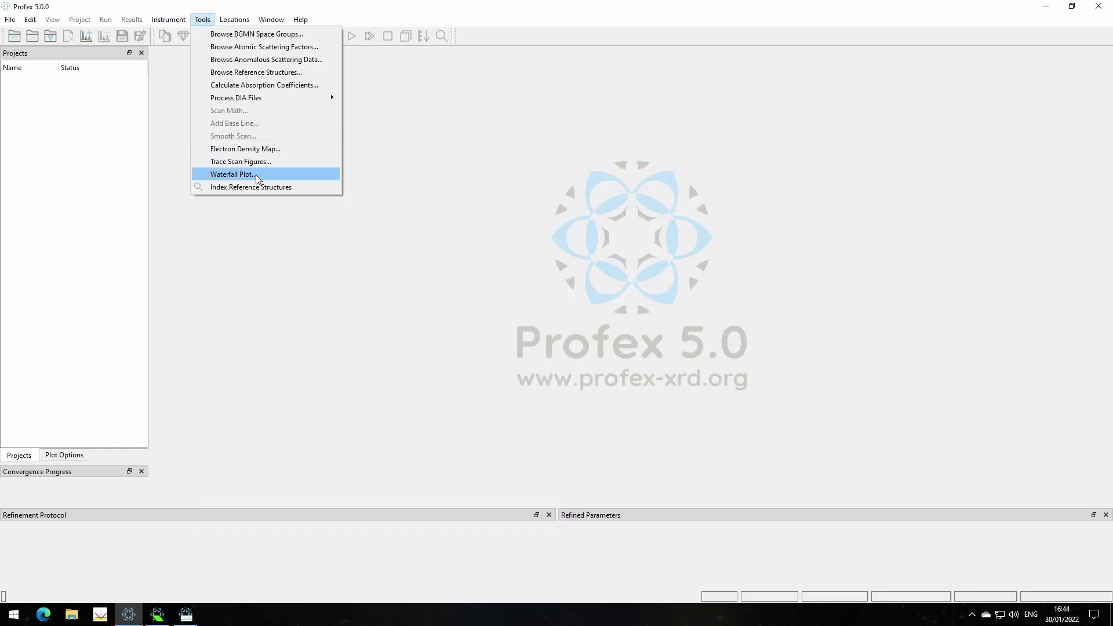
click(258, 176)
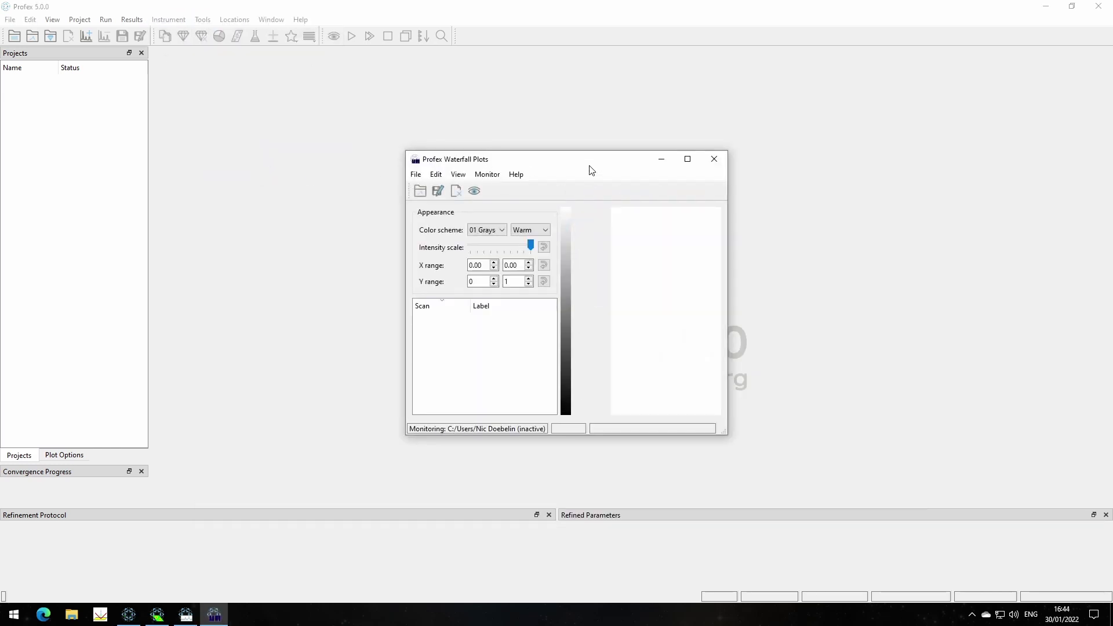
- Close the Profex main window and reposition and enlarge the Waterfall Plots window
drag(589, 166, 411, 91)
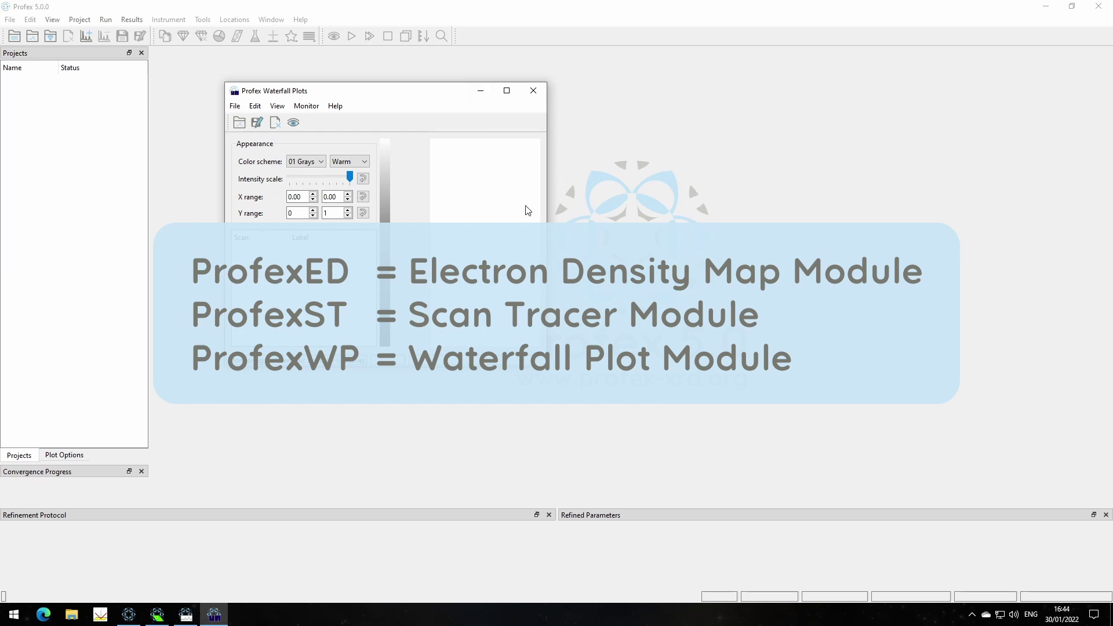
click(1099, 6)
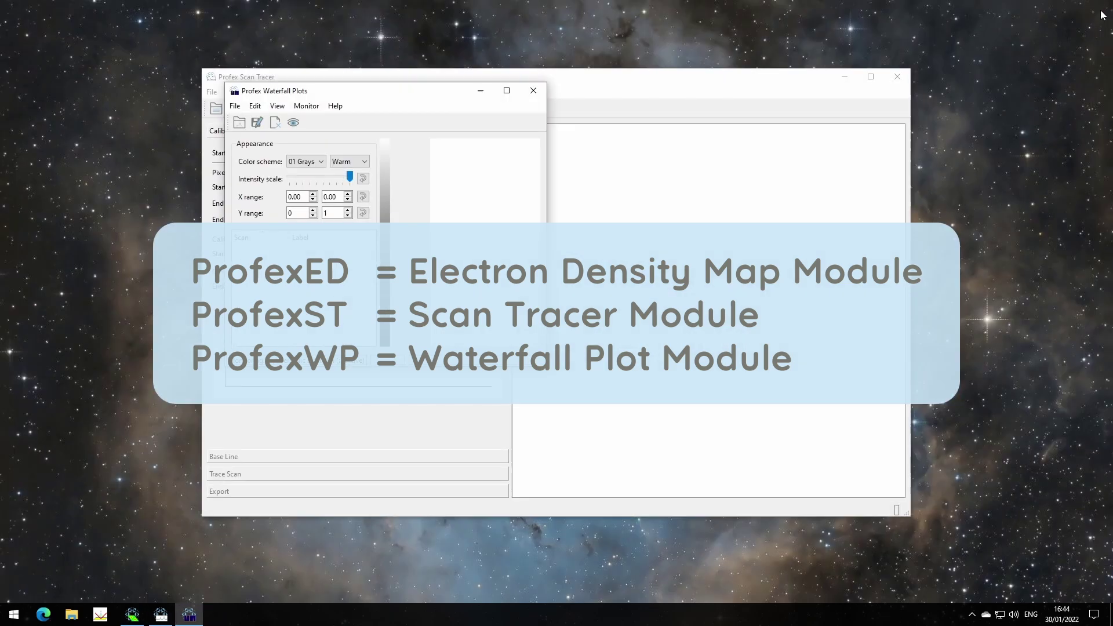
drag(274, 72, 197, 47)
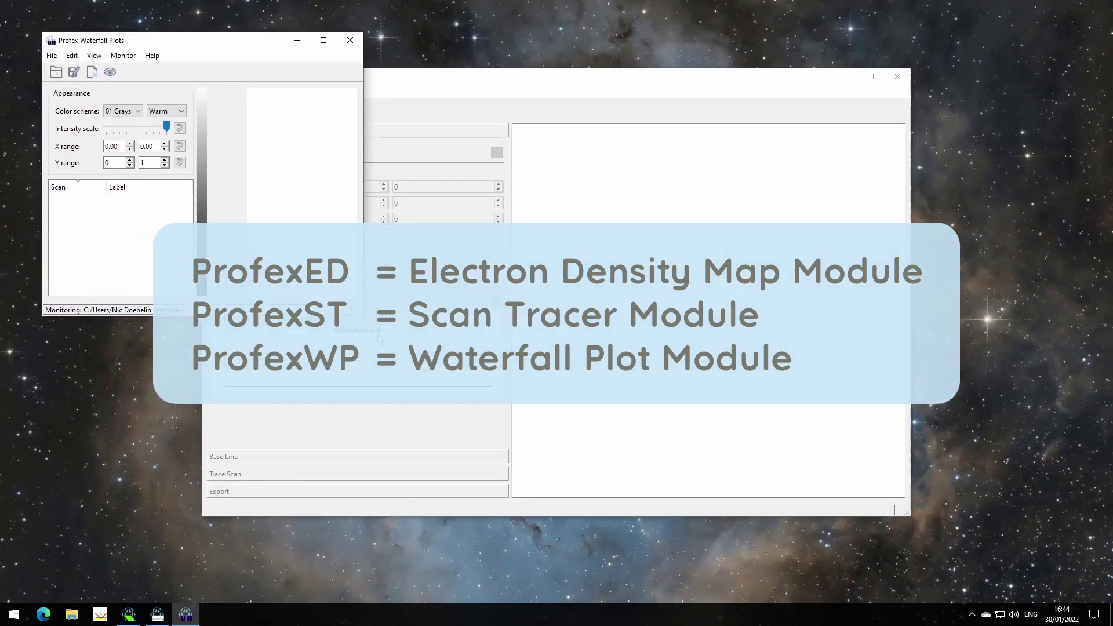
drag(364, 316, 638, 426)
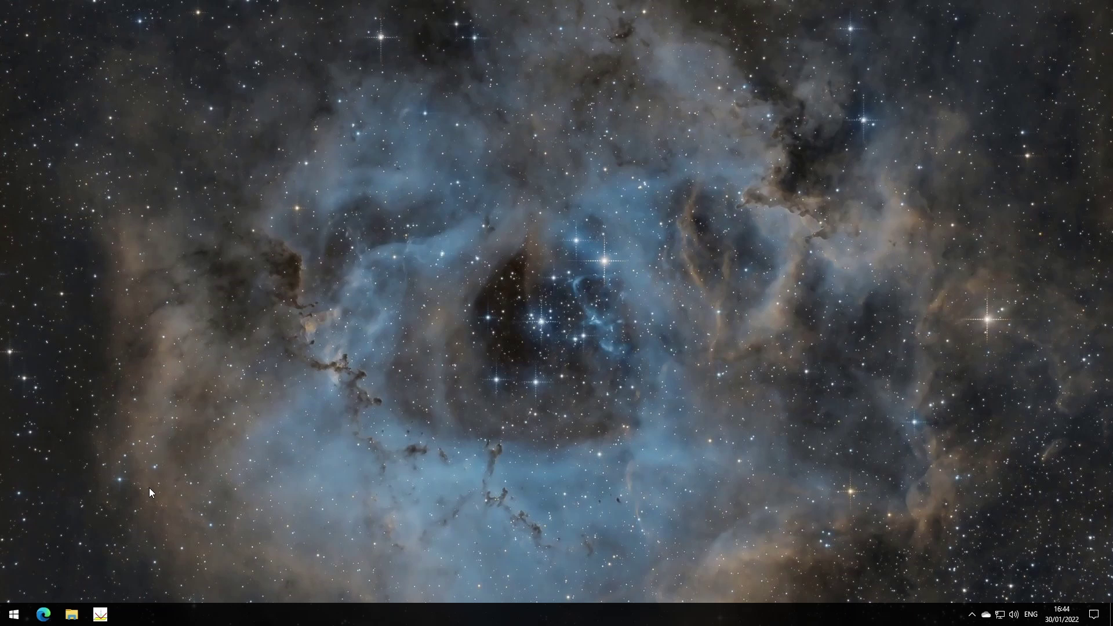
- Launch ProfexED from the Profex5 Start menu group and compute a map from TCP-beta-01-tutorial.fcf
click(17, 615)
scroll(120, 461, down, 10)
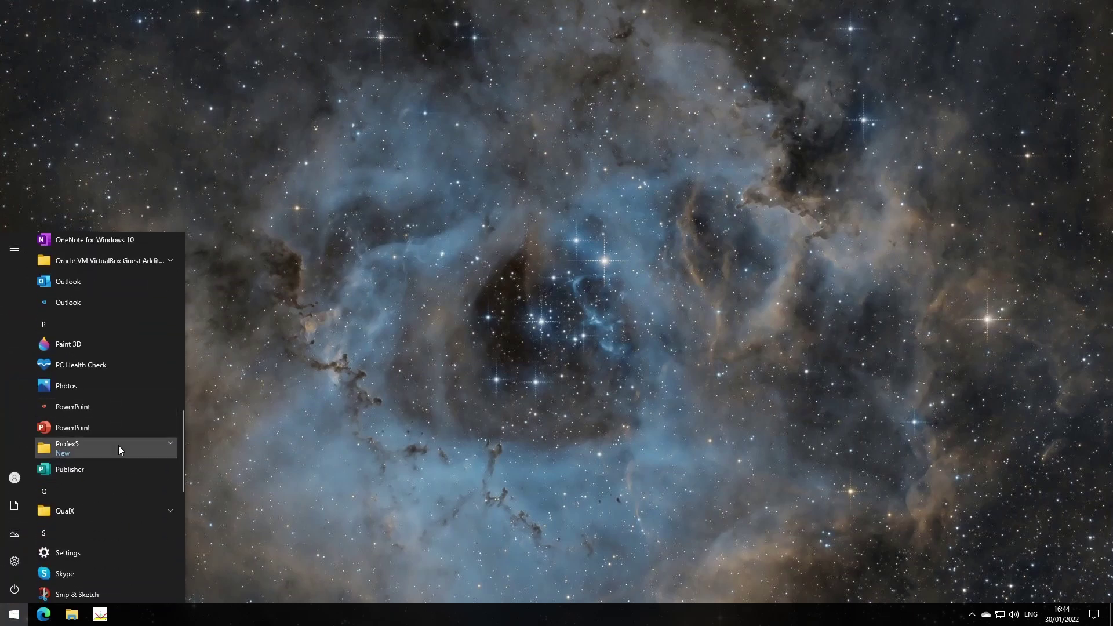
click(119, 445)
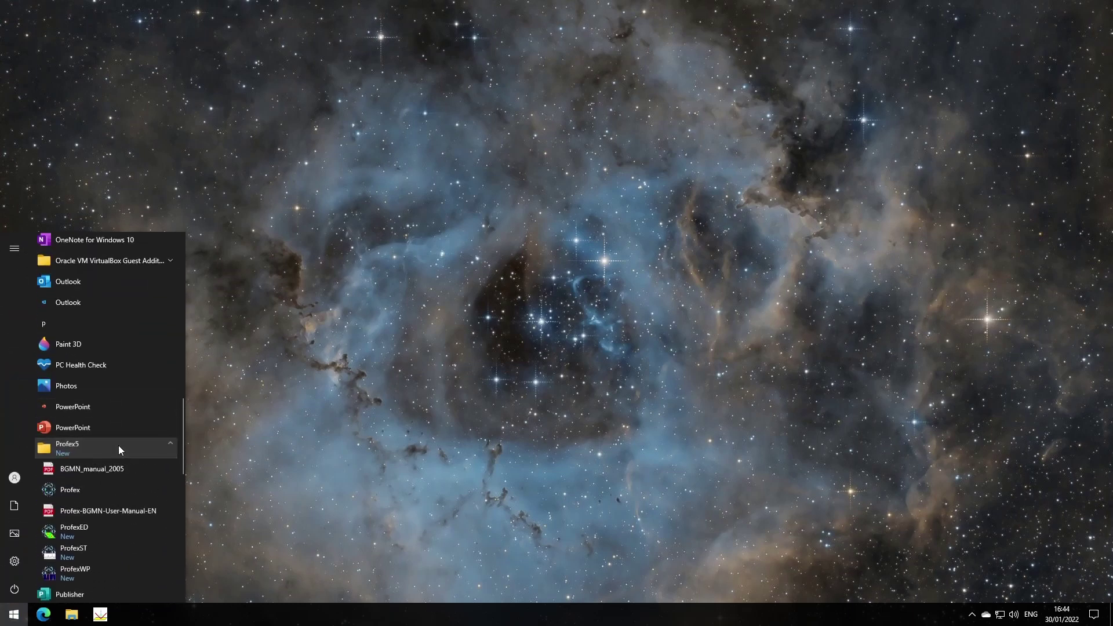
click(119, 531)
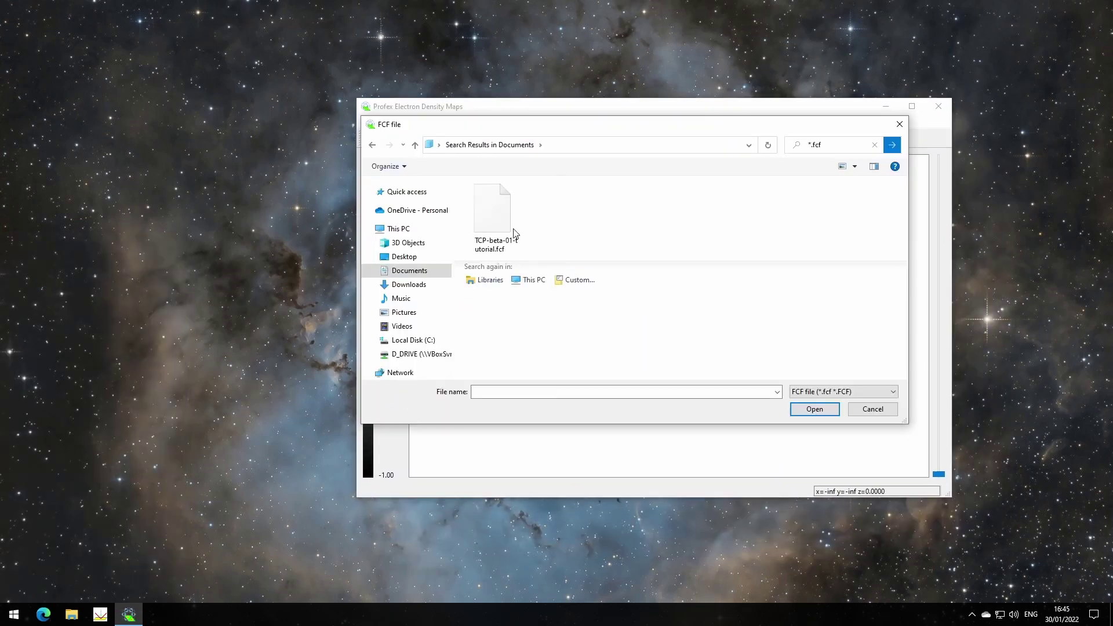
double_click(507, 235)
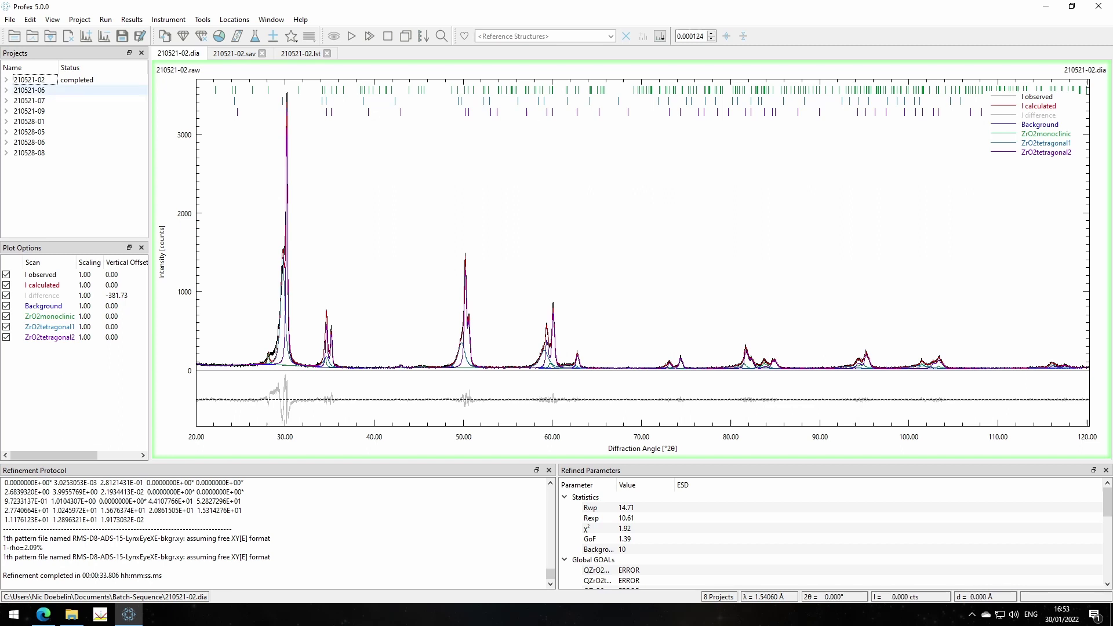
- Browse the project list from 210521-09 back to the completed 210521-02 project
click(44, 111)
click(57, 123)
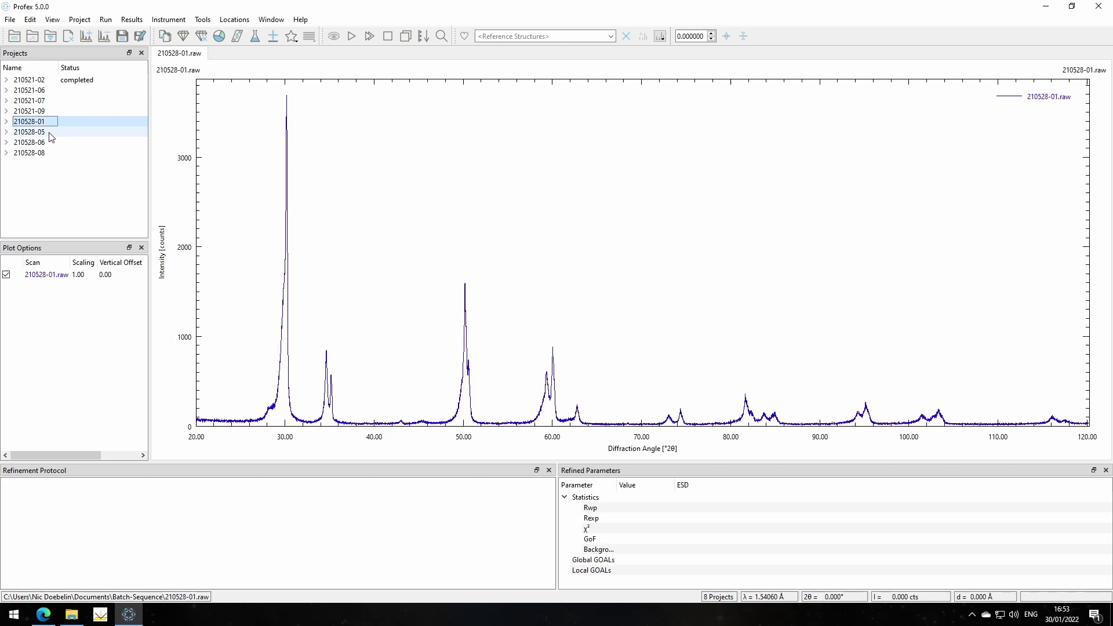
click(52, 133)
click(44, 81)
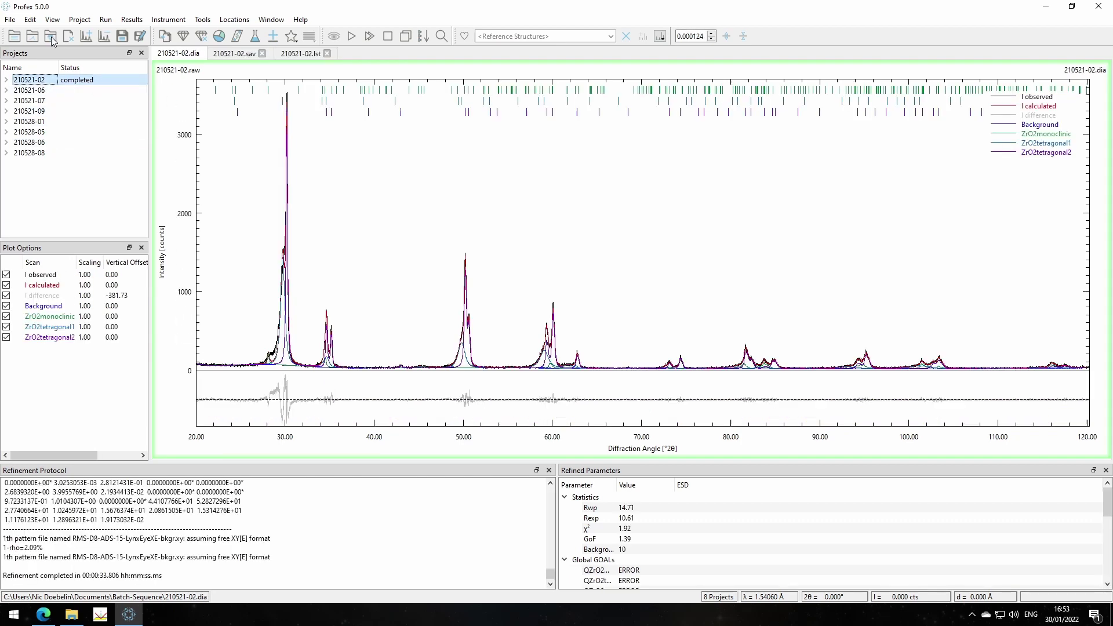
- Create a refinement sequence from 210521-02 for all seven projects and view its control file
click(30, 21)
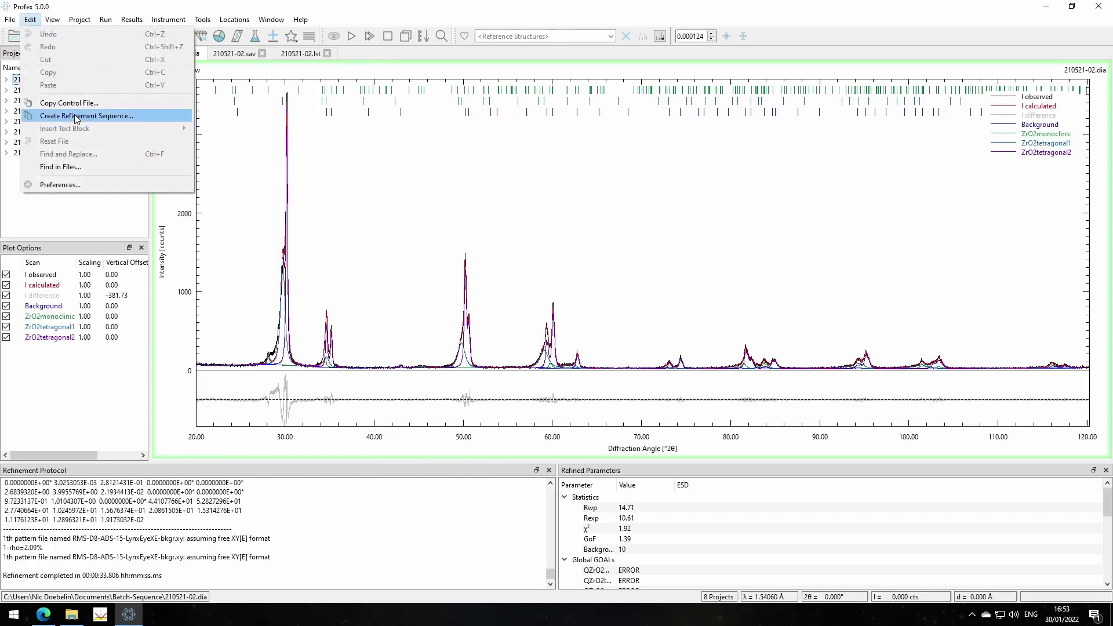
click(95, 118)
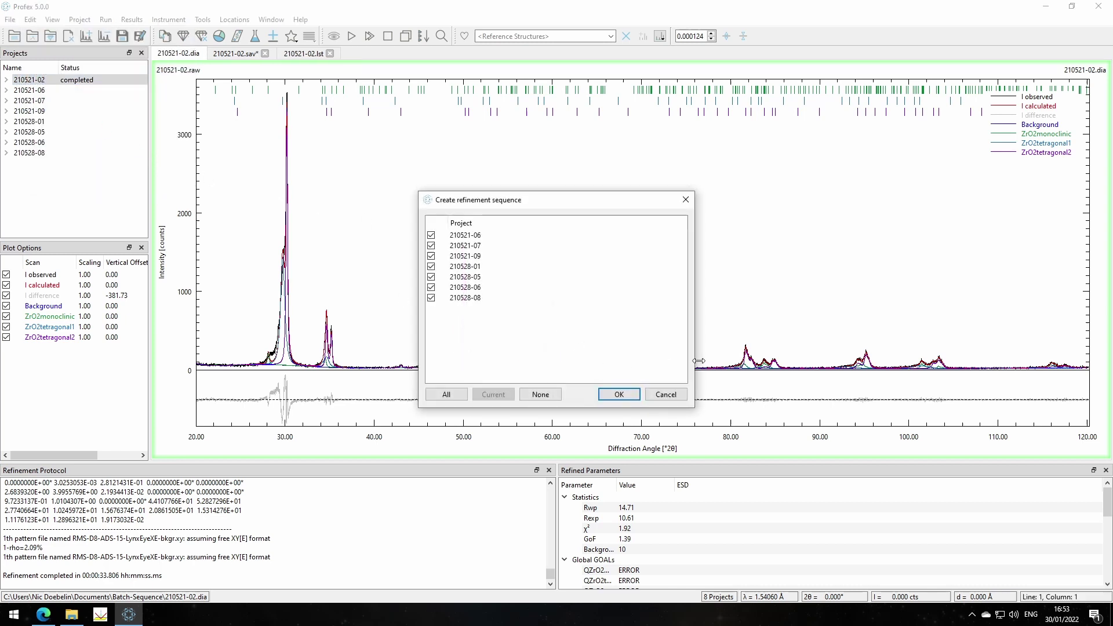
click(637, 395)
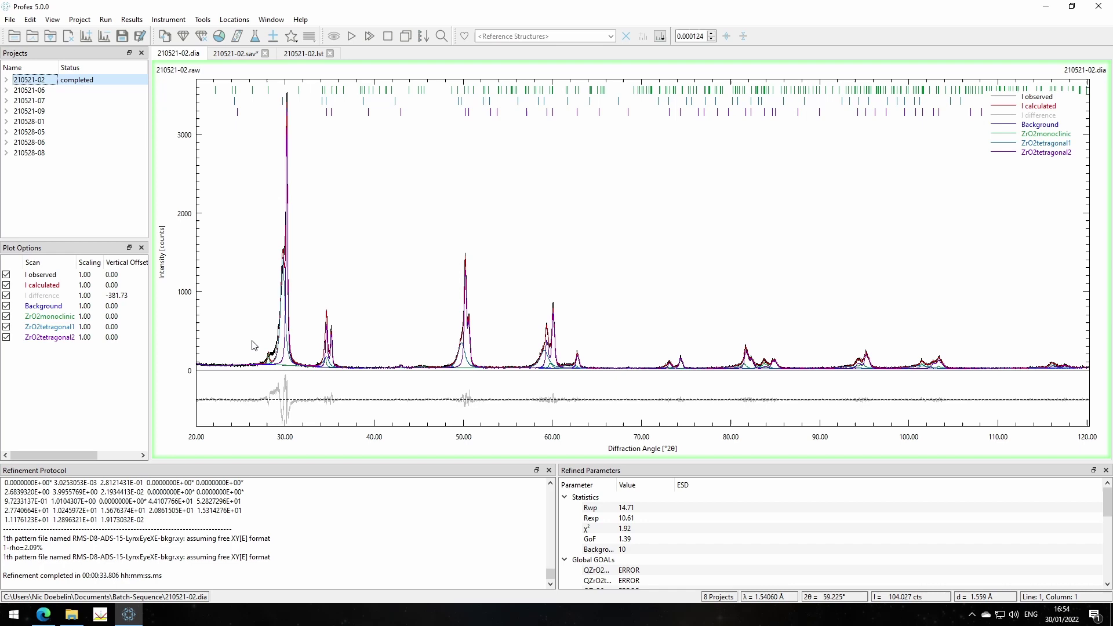
click(236, 56)
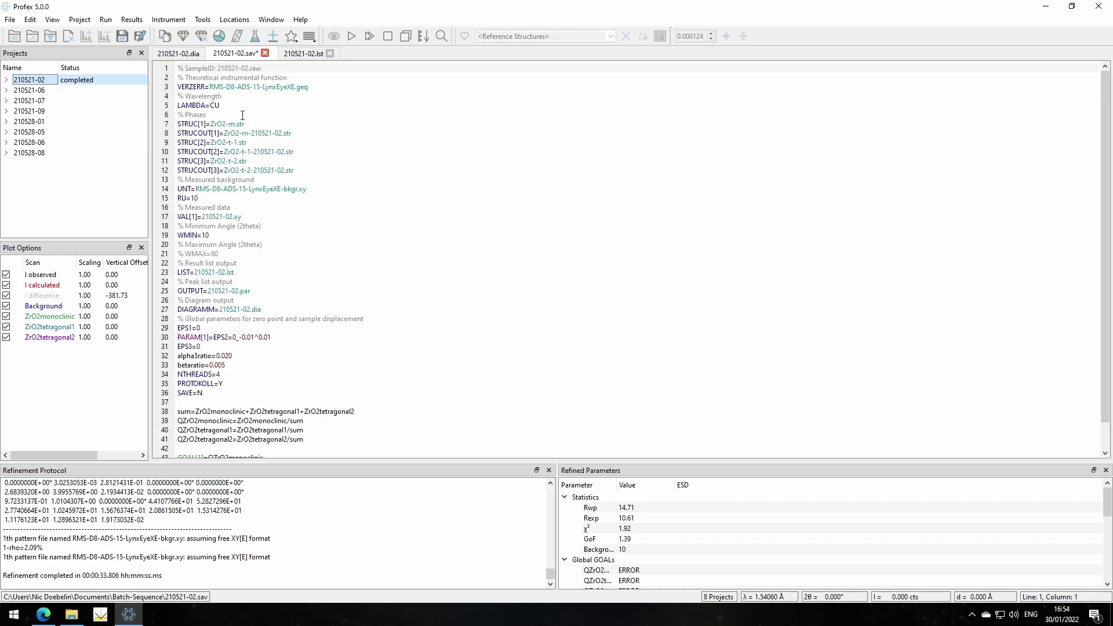
- Open projects 210521-02, 210521-06 and 210521-07 and check the 210521-07 control file
click(42, 91)
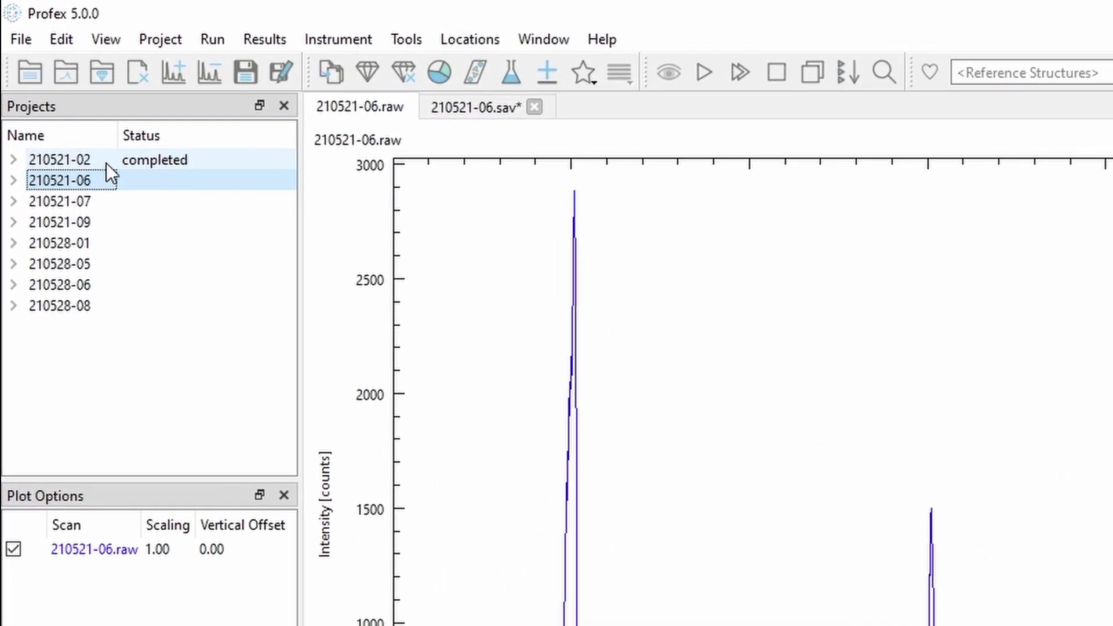
double_click(129, 154)
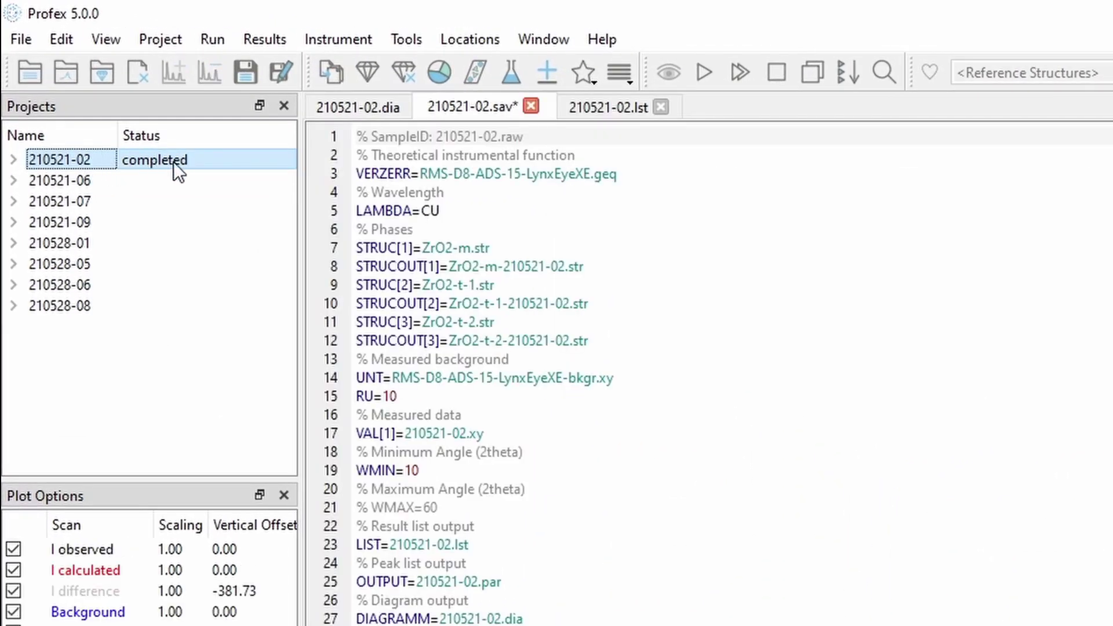
double_click(124, 177)
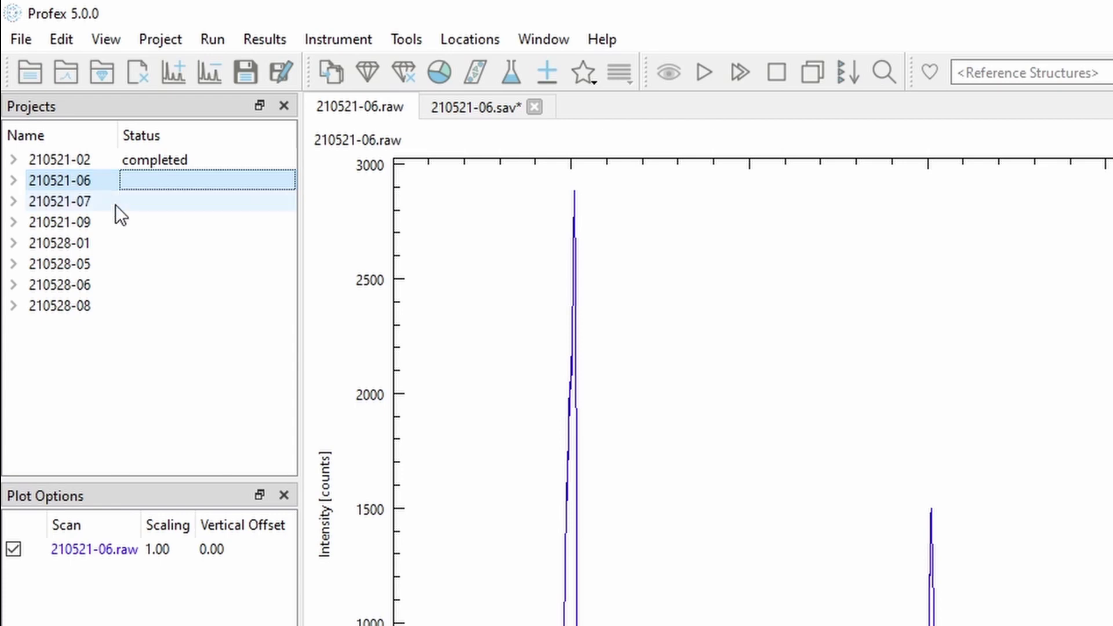
double_click(117, 202)
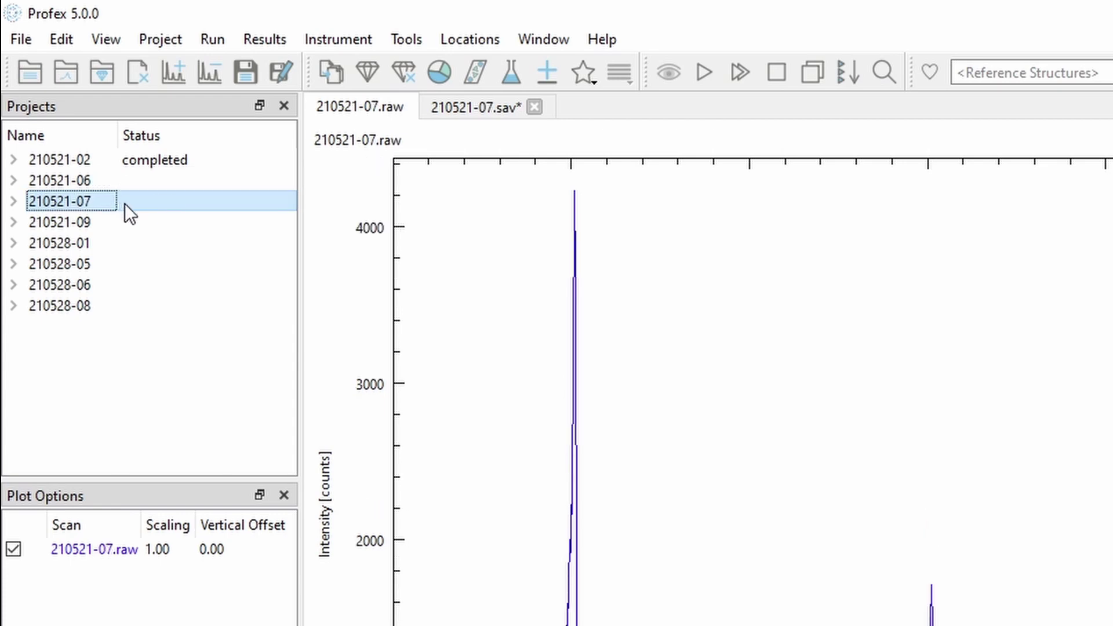
click(461, 109)
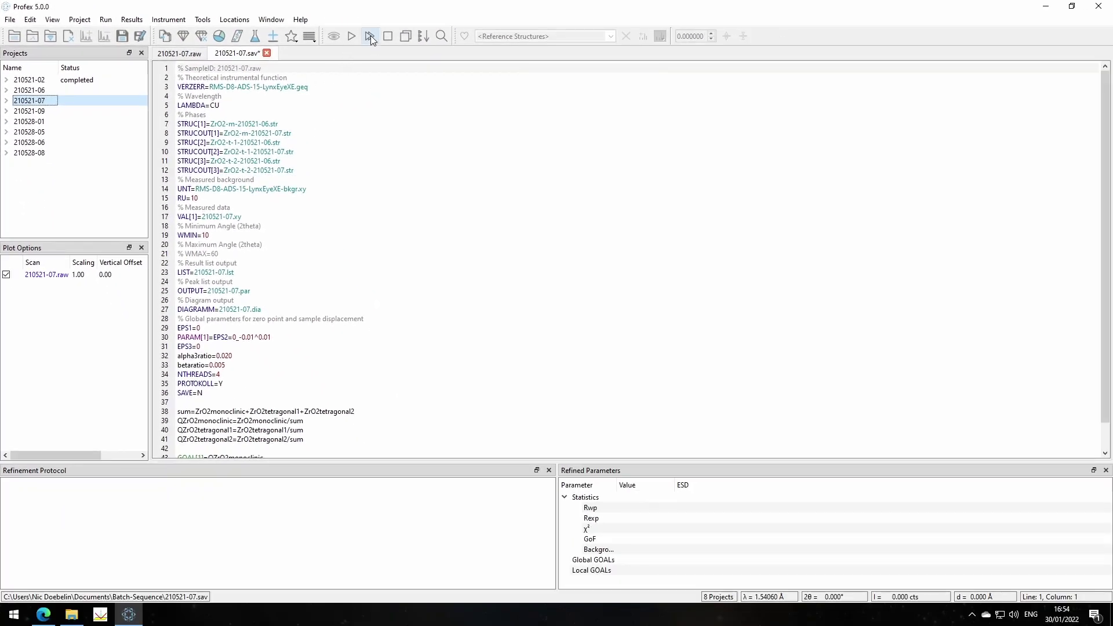
- Run batch refinement on all eight projects, then match phases to 210528-06's peak near 30°
click(371, 36)
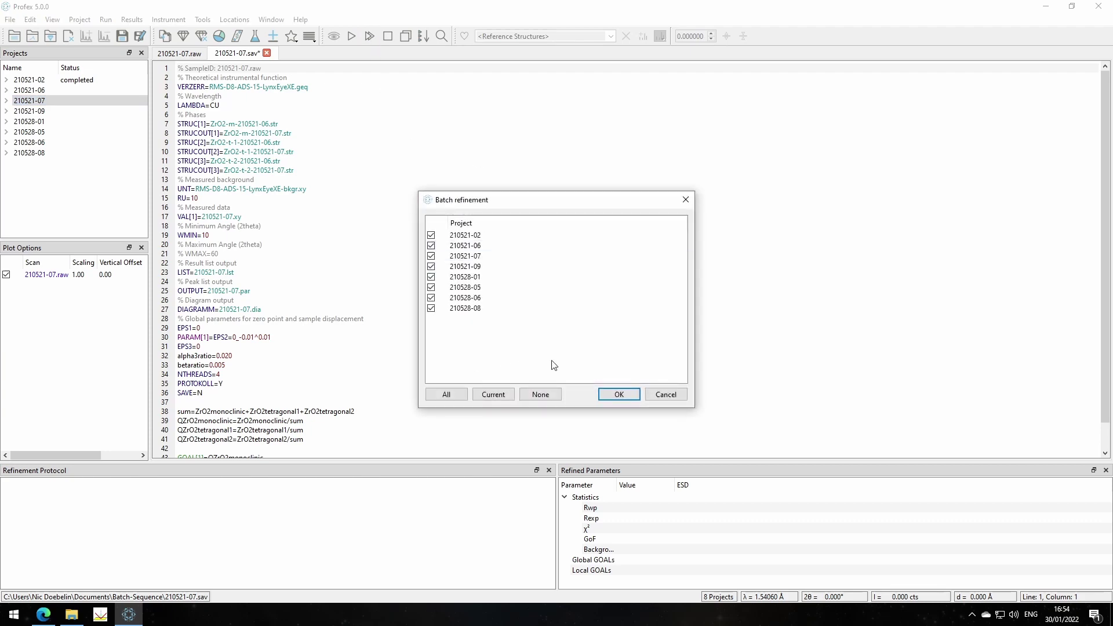
click(616, 394)
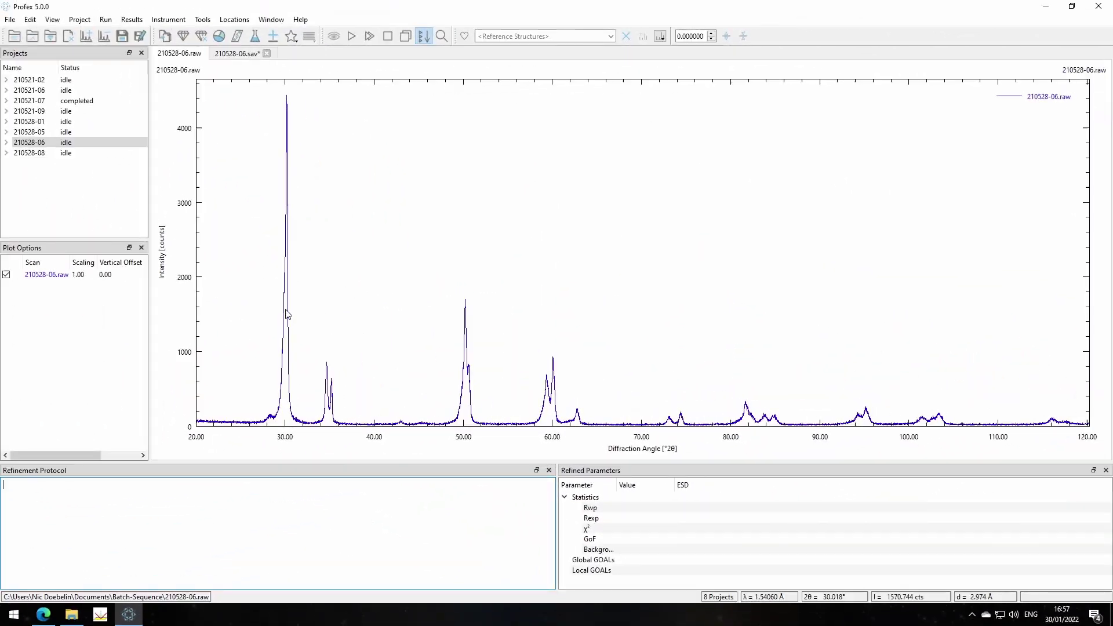
click(290, 313)
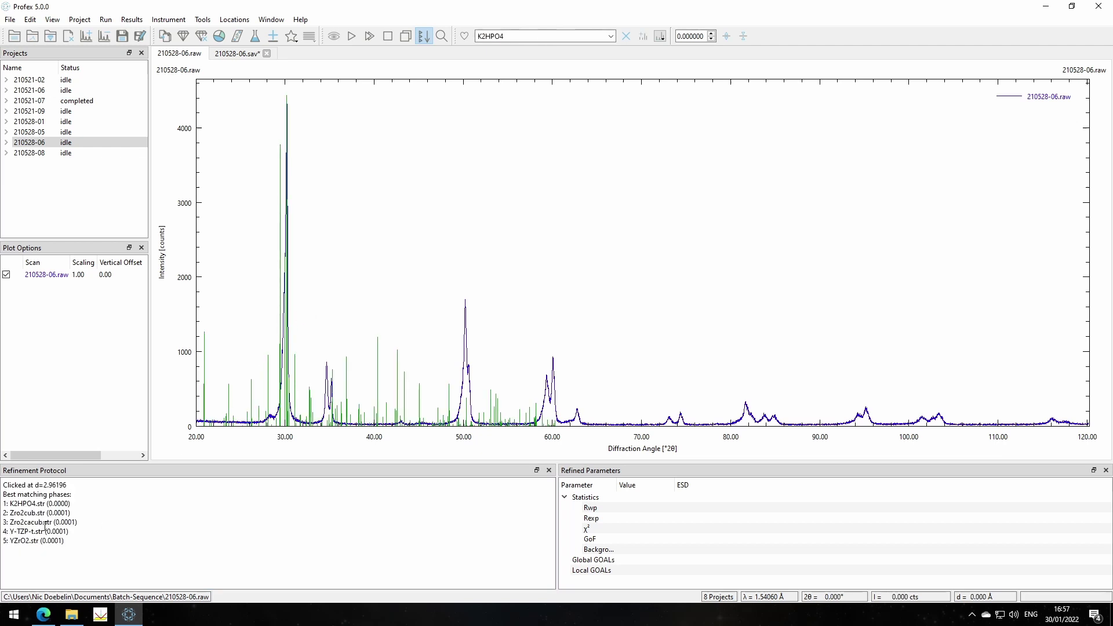
- Show the Search/Match Phases panel with its score list
click(271, 20)
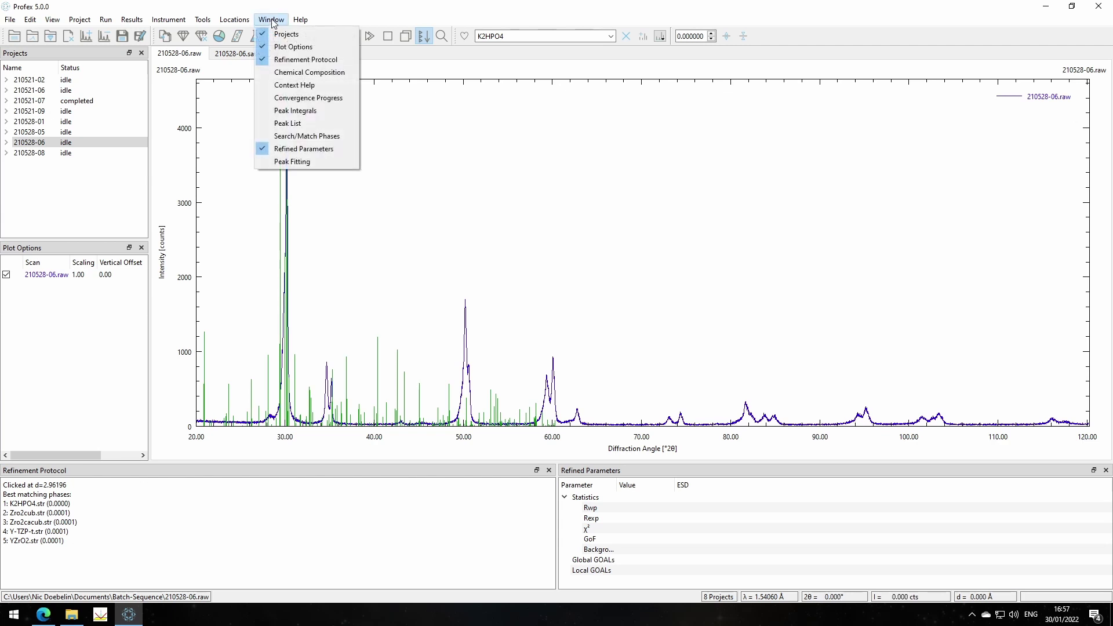
click(323, 137)
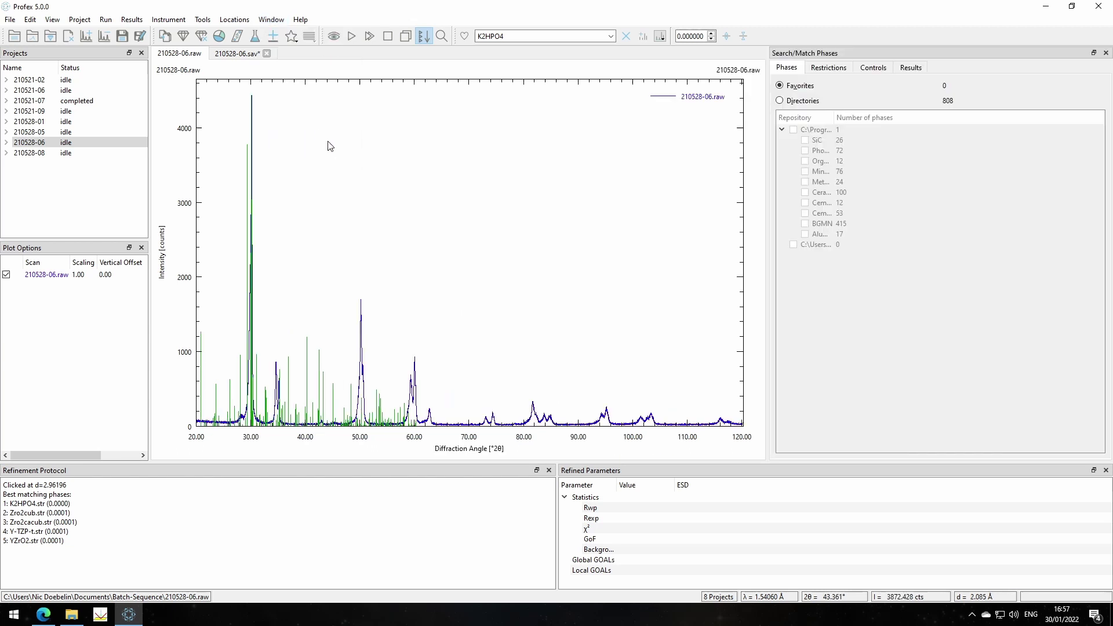
click(911, 68)
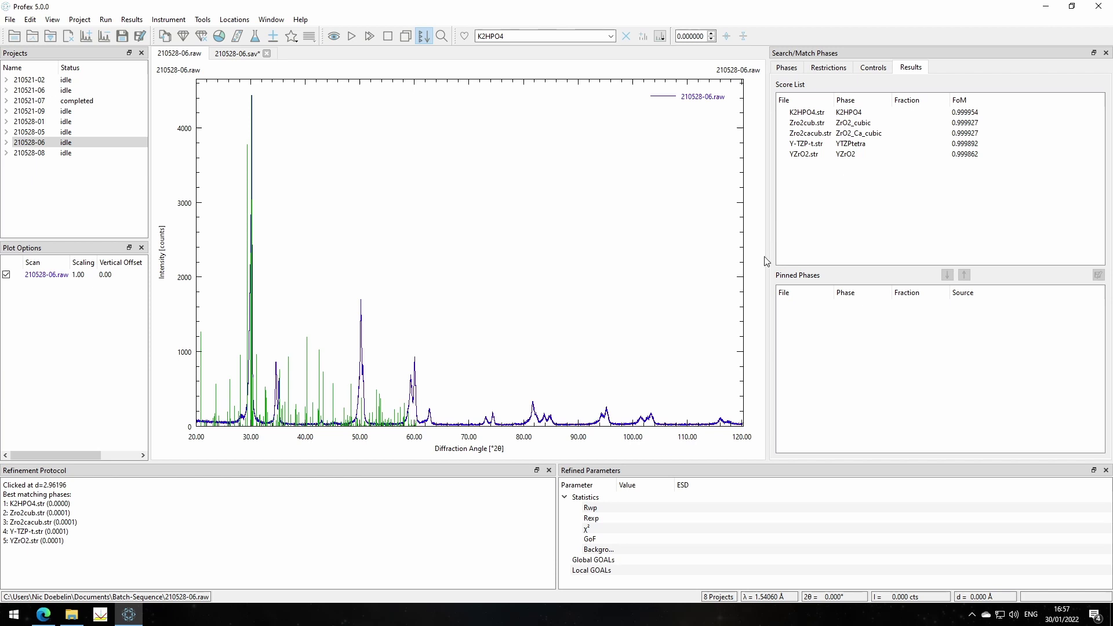
- Preview reference lines of Zro2cub, Zro2cacub, Y-TZP-t, YZrO2 and K2HPO4, then re-match the 30° peak
click(807, 123)
click(810, 134)
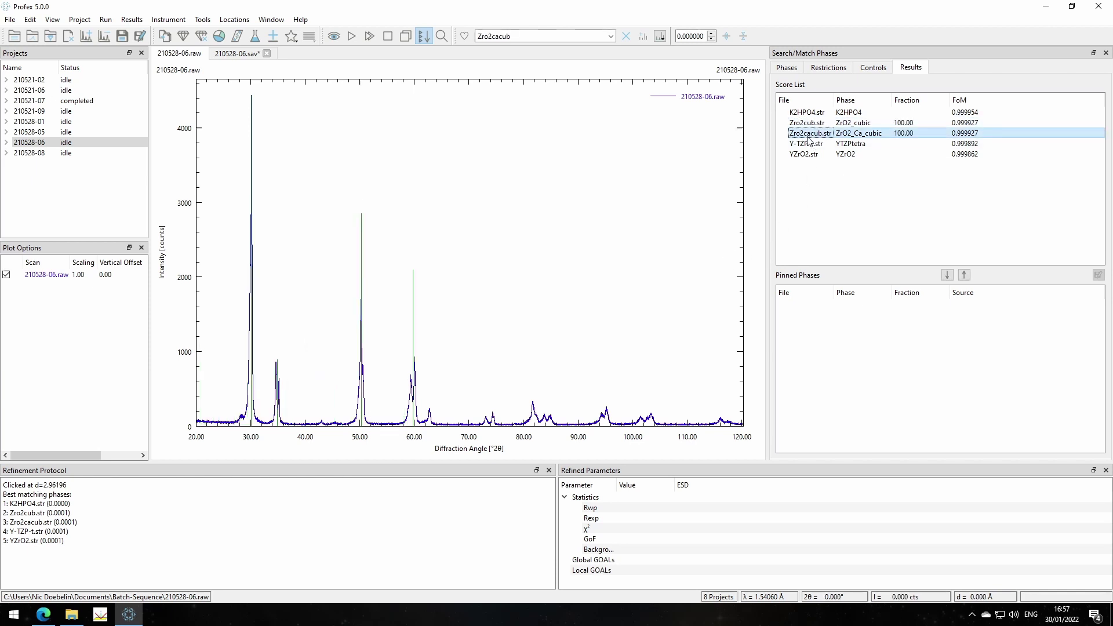
click(809, 144)
click(815, 156)
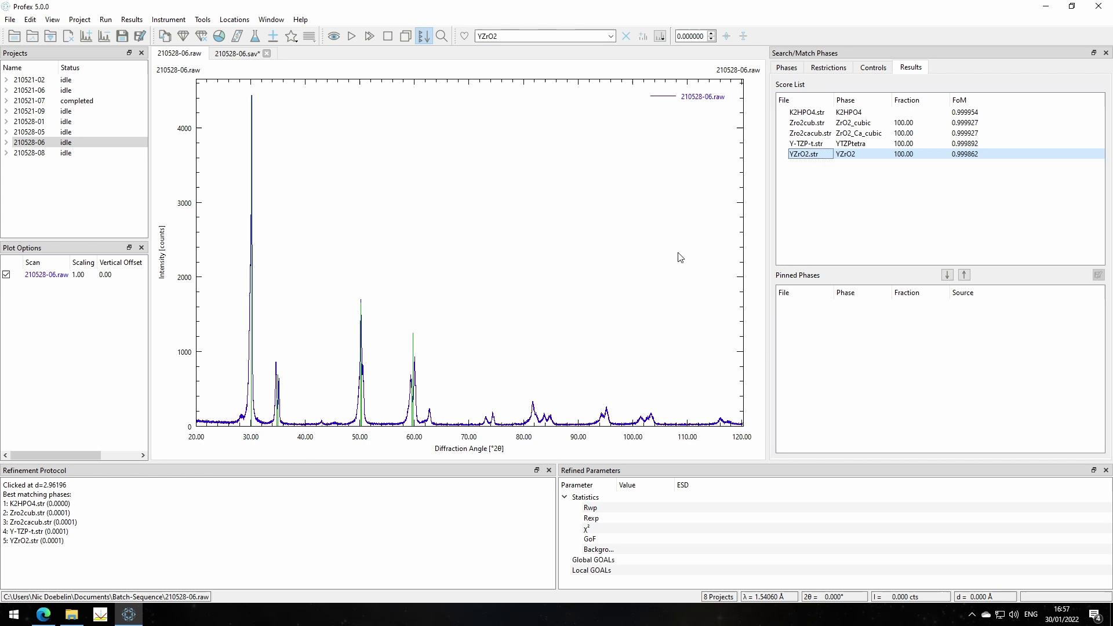
click(810, 144)
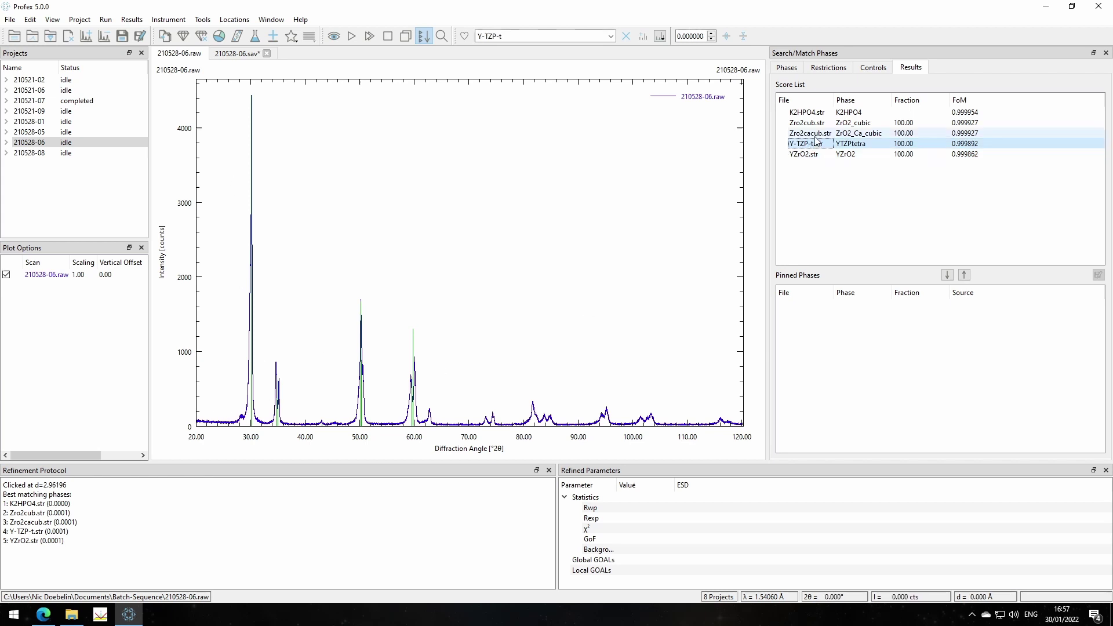
click(813, 134)
click(814, 124)
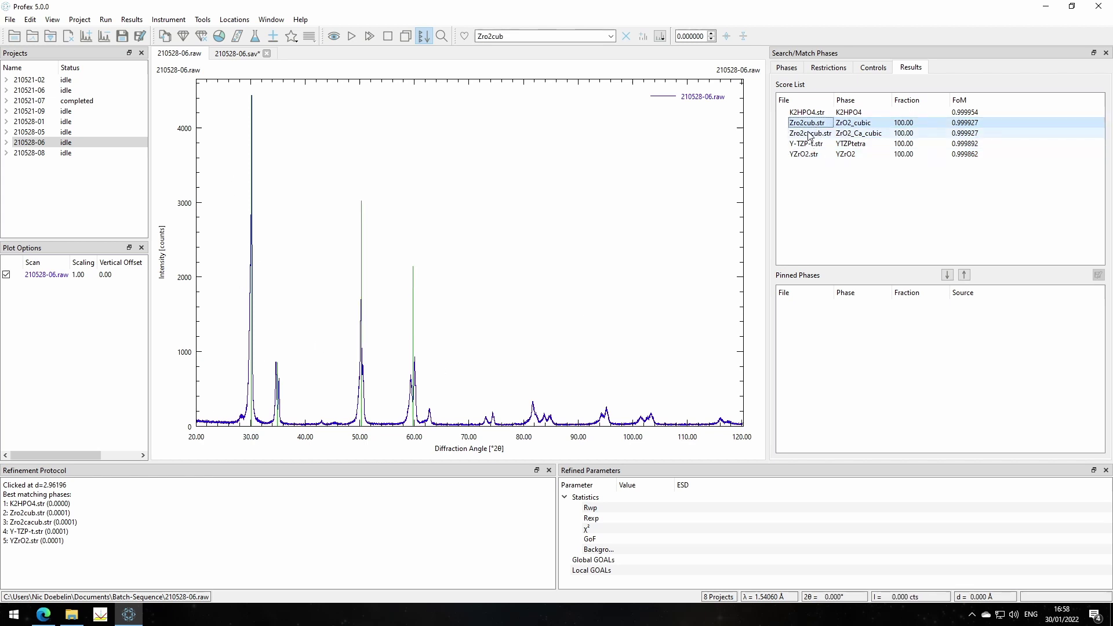
click(812, 112)
click(251, 261)
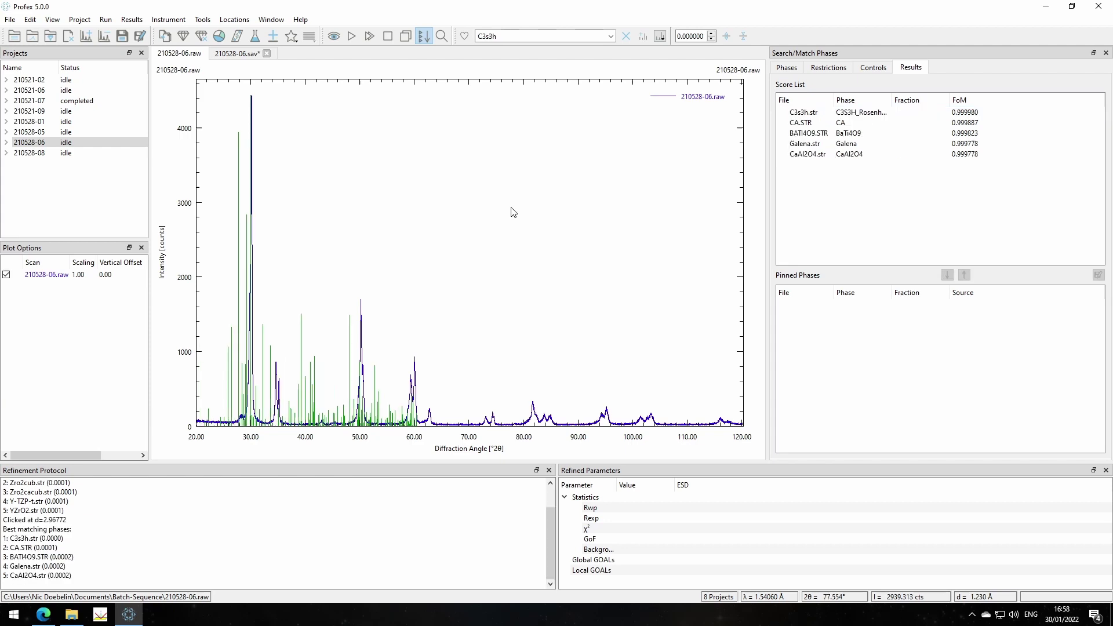
- Open the BGMN Reference Structures preferences at the double-click phase matching settings
click(30, 19)
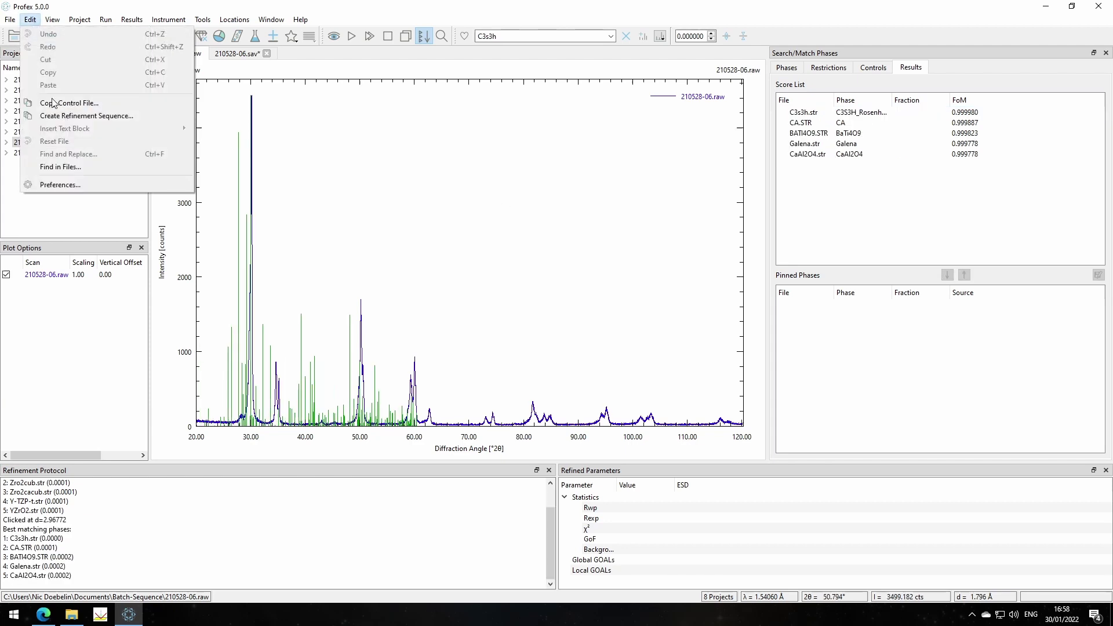
click(88, 184)
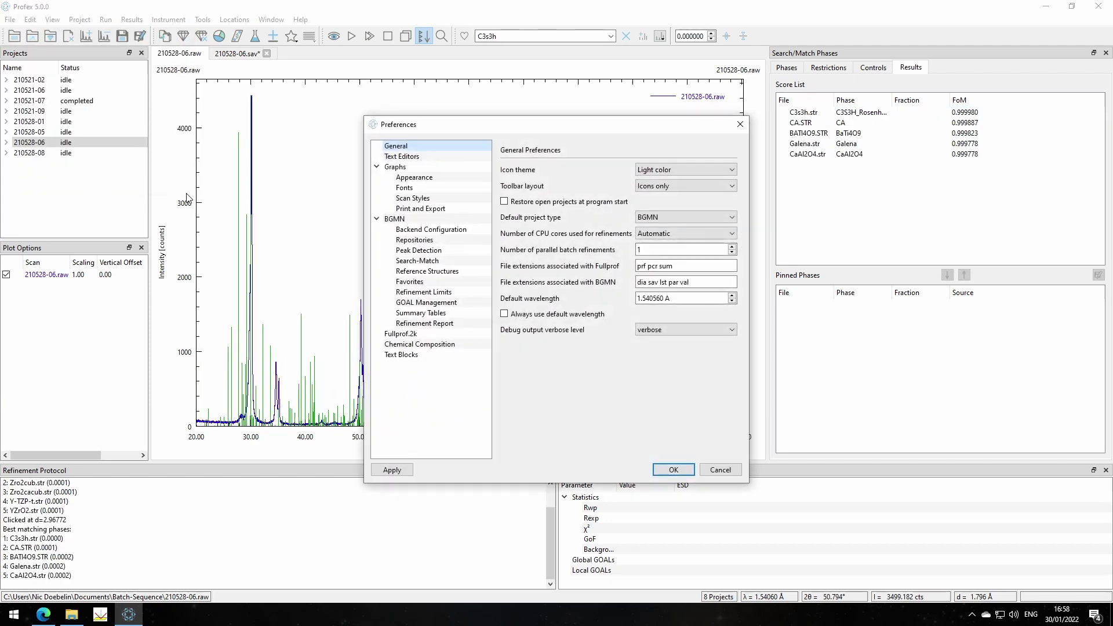
click(419, 272)
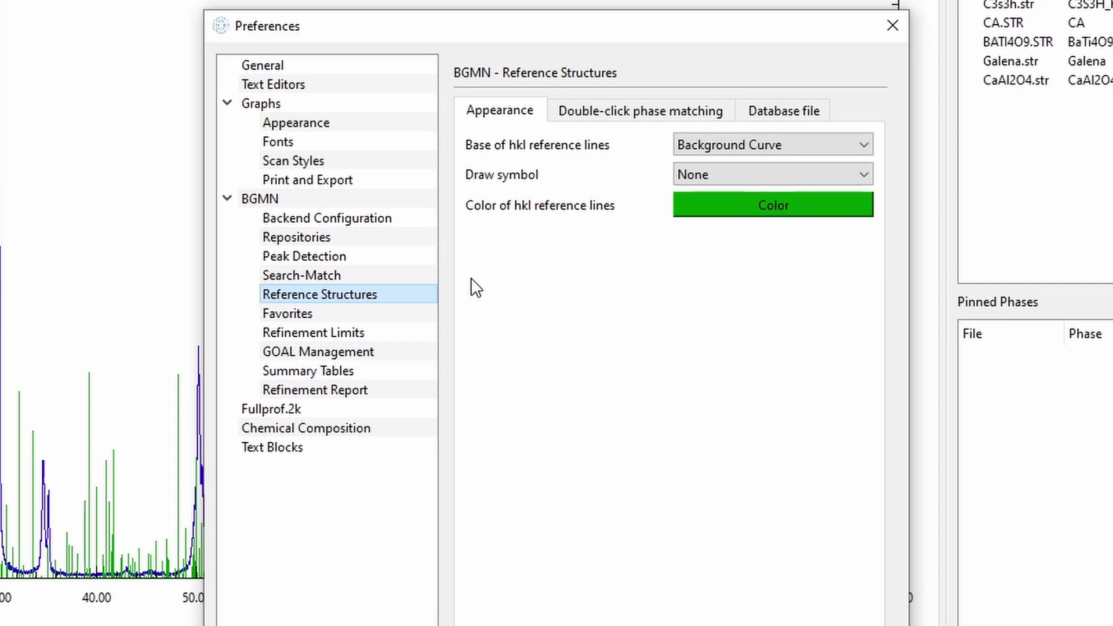
click(641, 119)
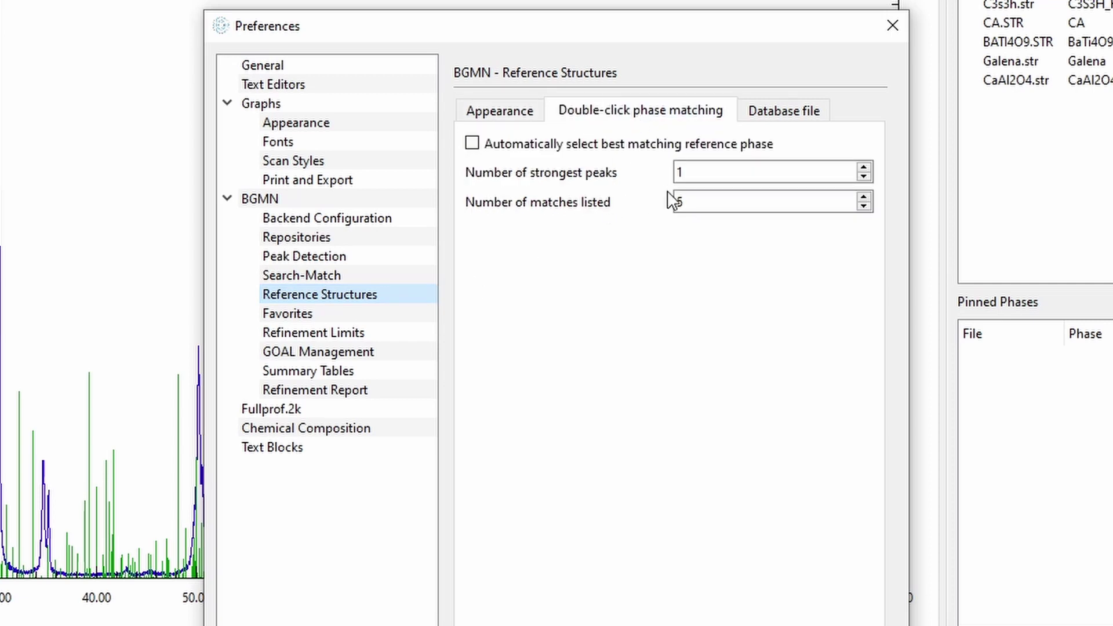
- List 10 matches using the 3 strongest peaks, then re-match the peak near 30°
click(717, 204)
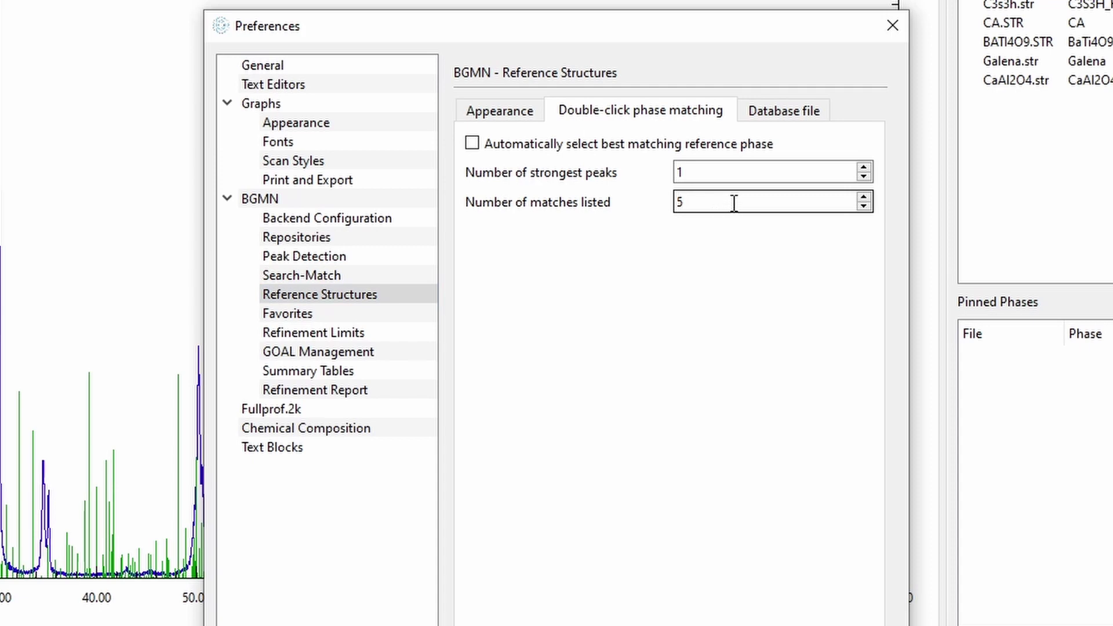
double_click(735, 204)
text(10)
key(Return)
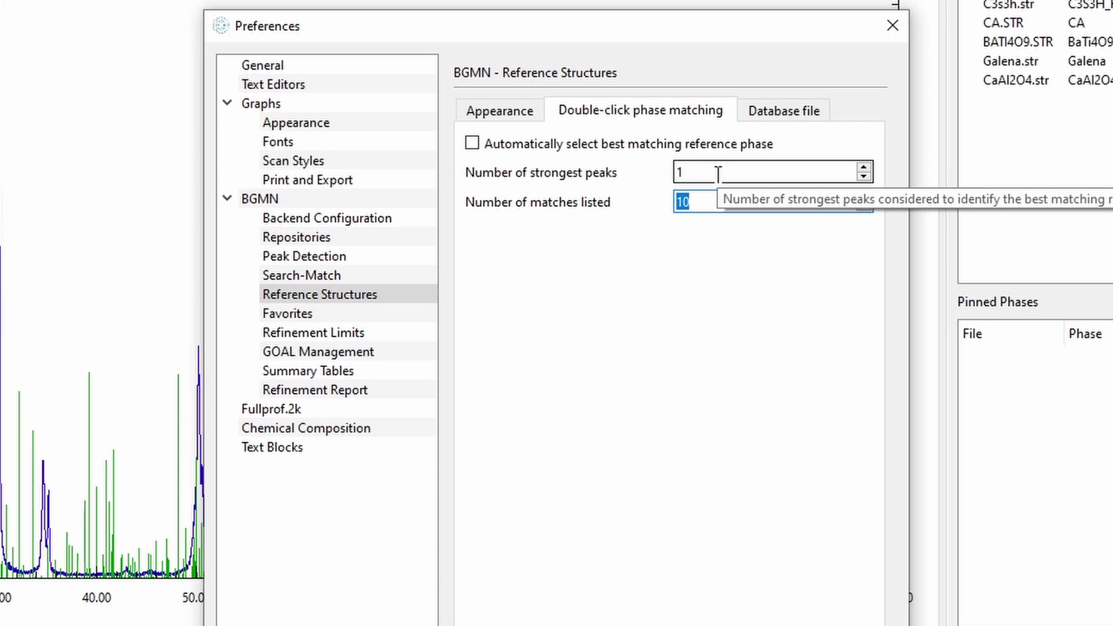
scroll(717, 174, up, 2)
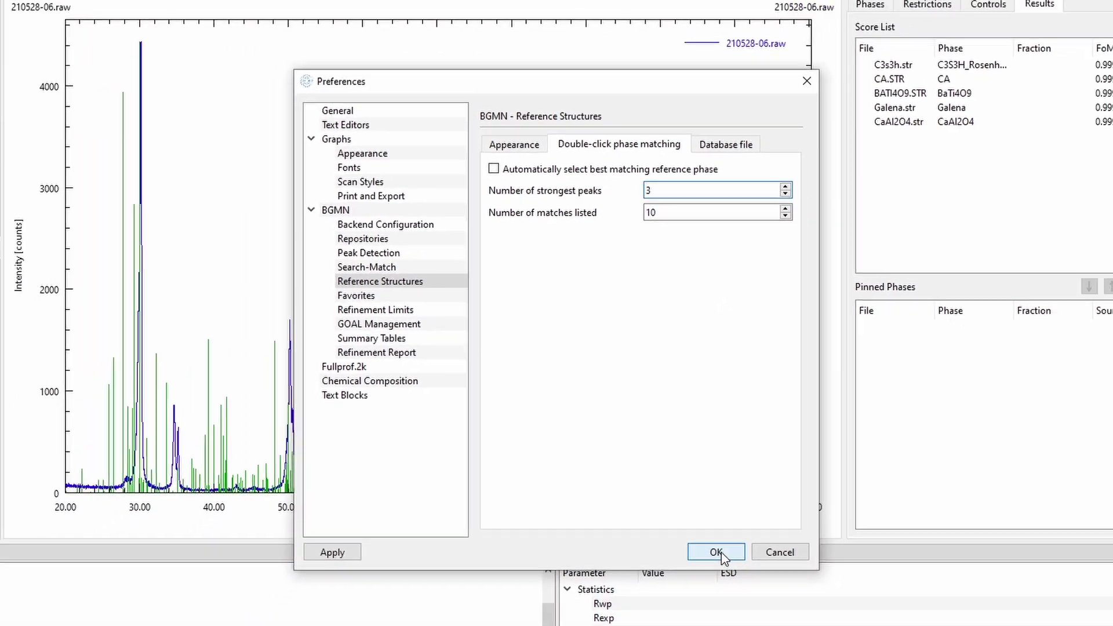
click(717, 552)
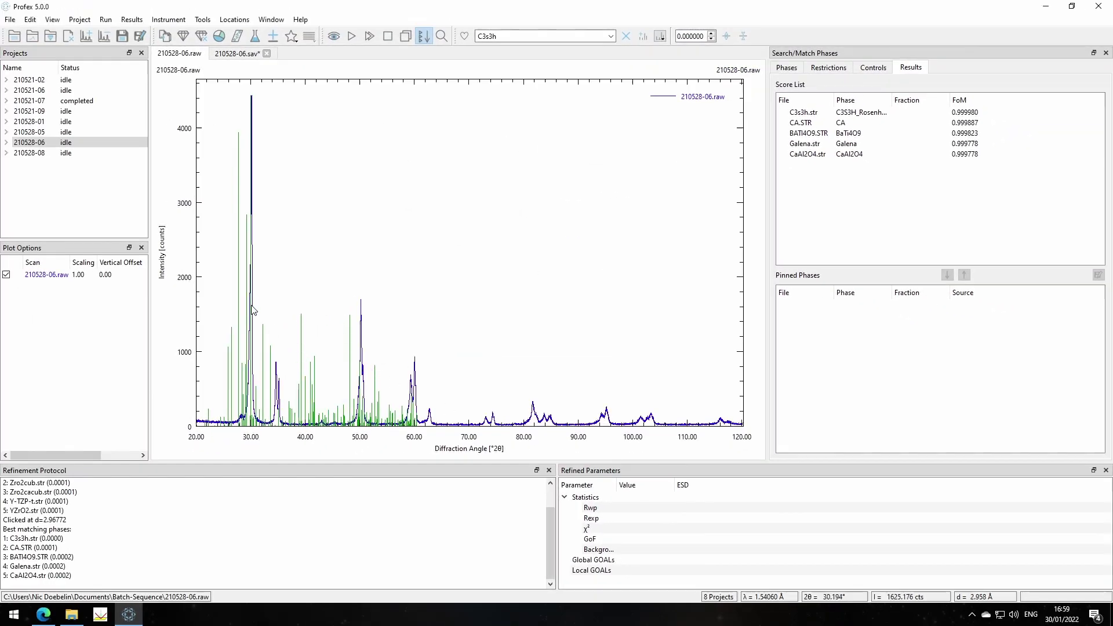
click(254, 226)
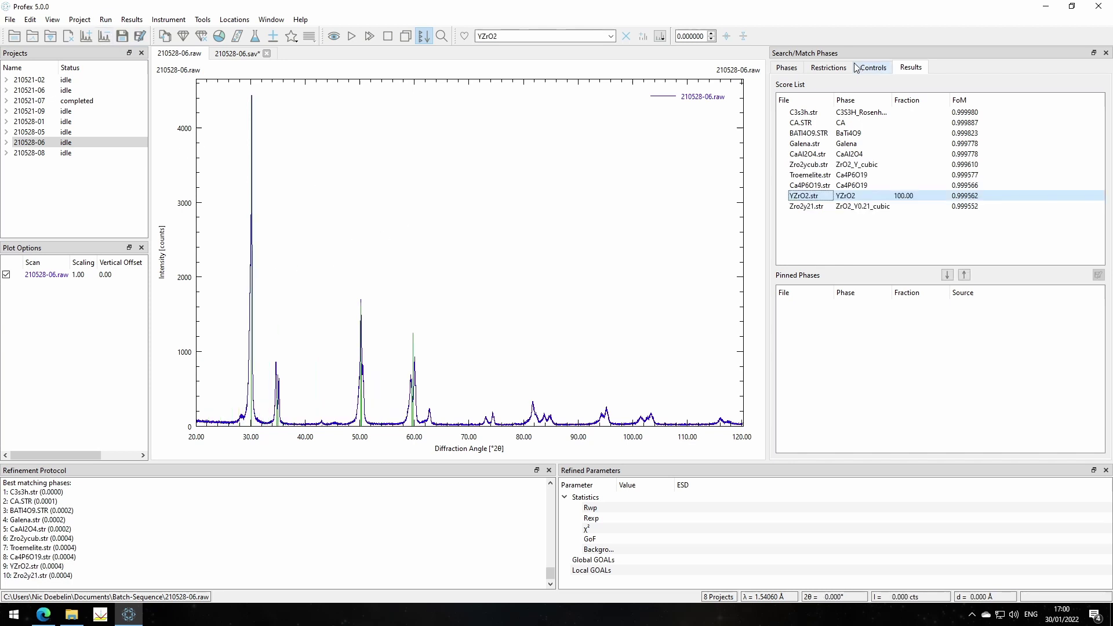
- Replace the Search/Match panel with the Context Help panel
click(1105, 54)
click(270, 21)
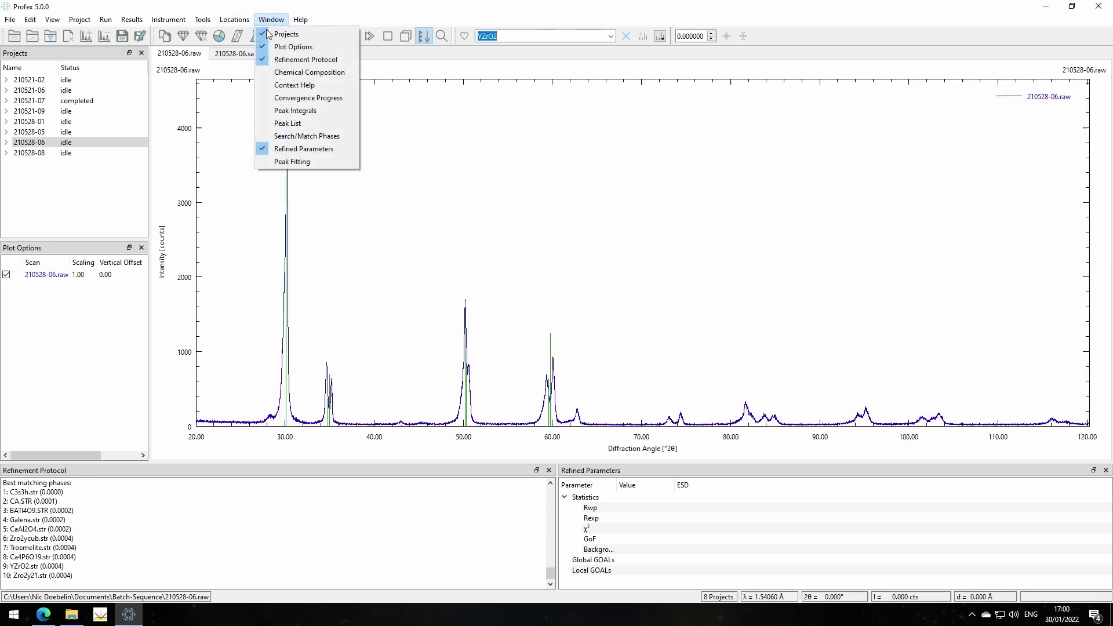
click(328, 85)
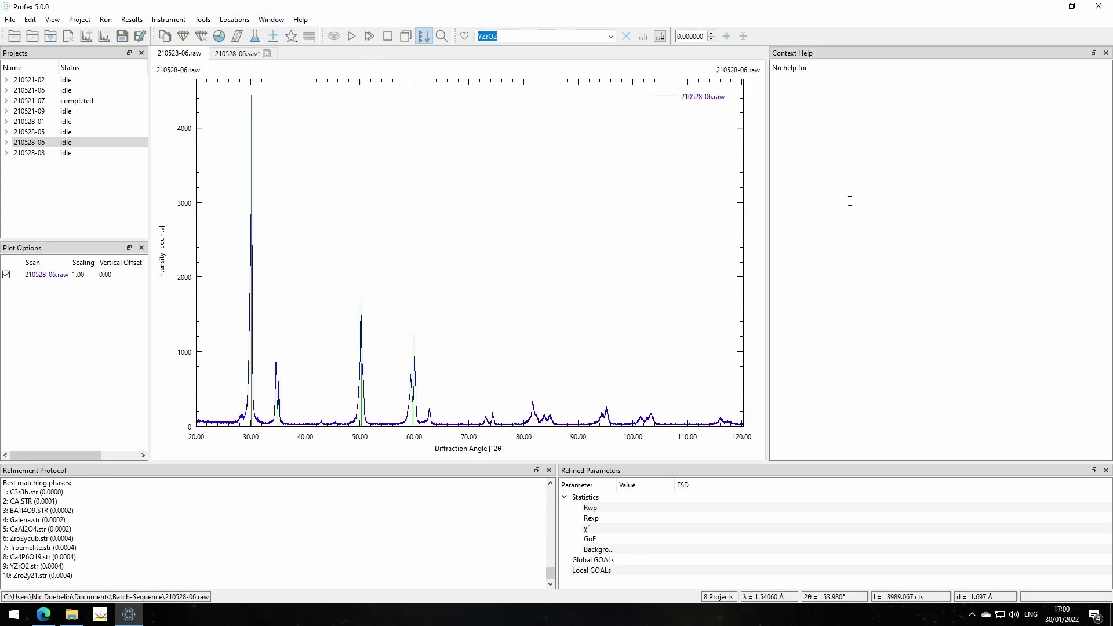
- Show help for STRUC, WMIN, ifthenelse and ifdef in the 210528-06.sav control file
click(233, 53)
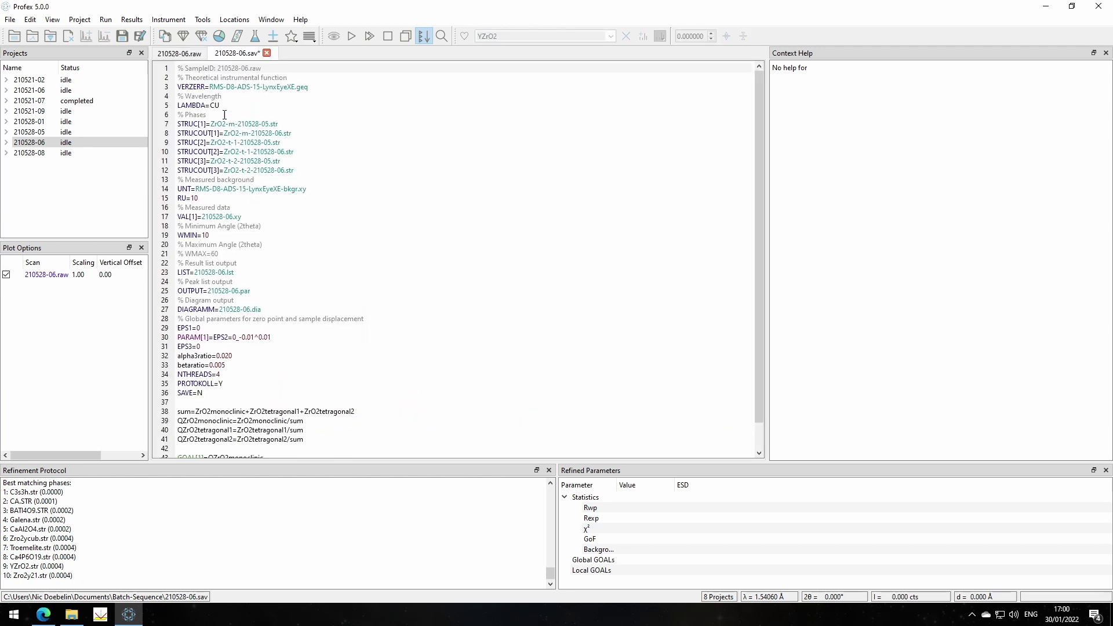
click(187, 124)
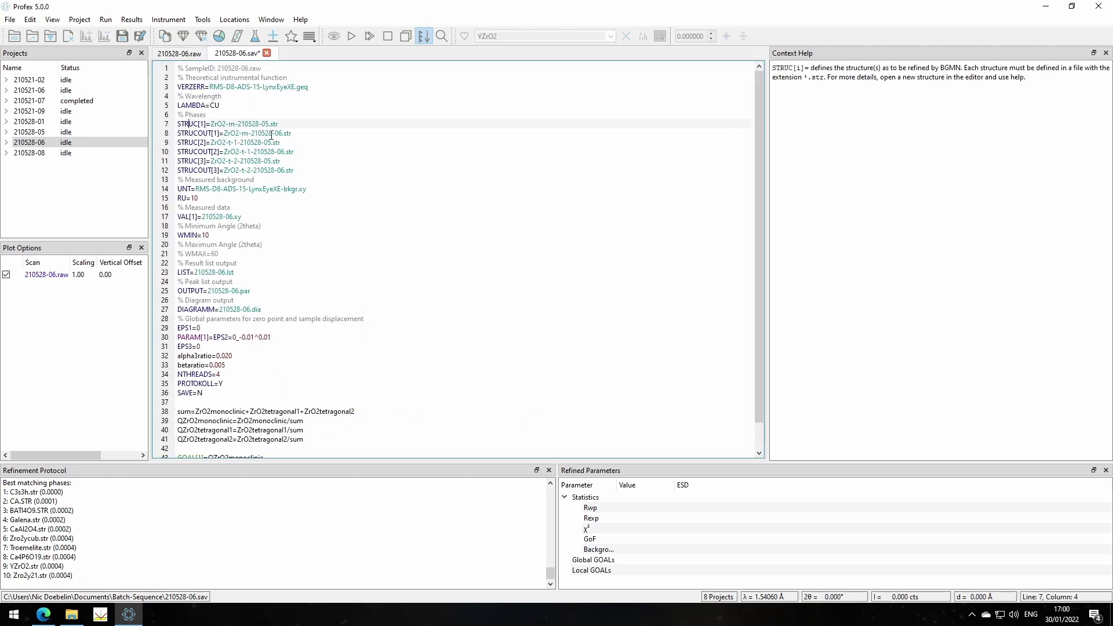
click(192, 235)
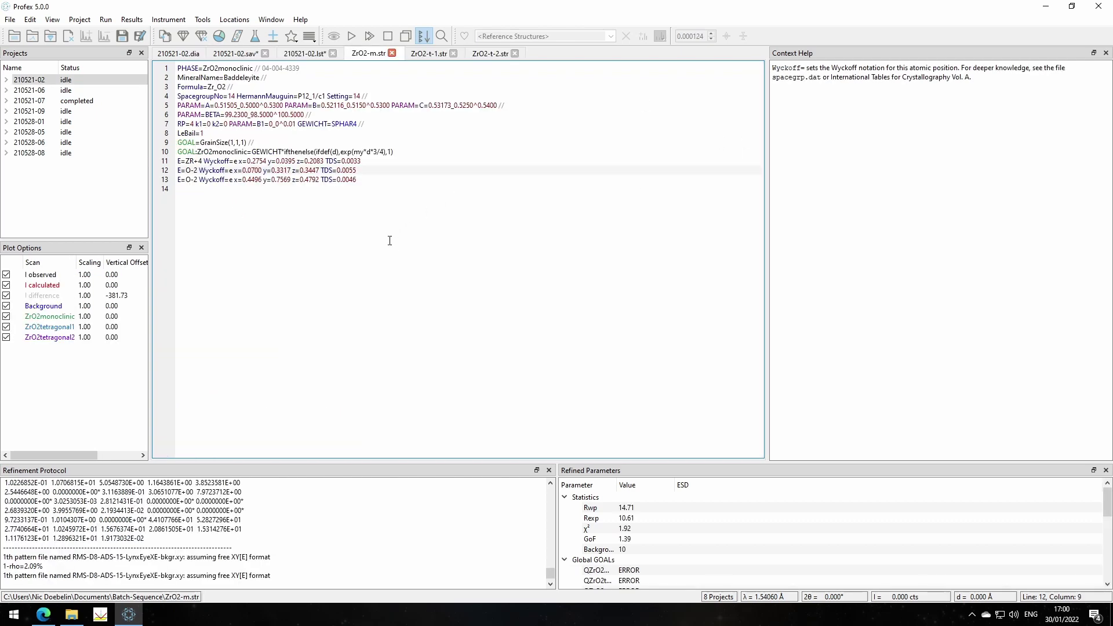
click(294, 152)
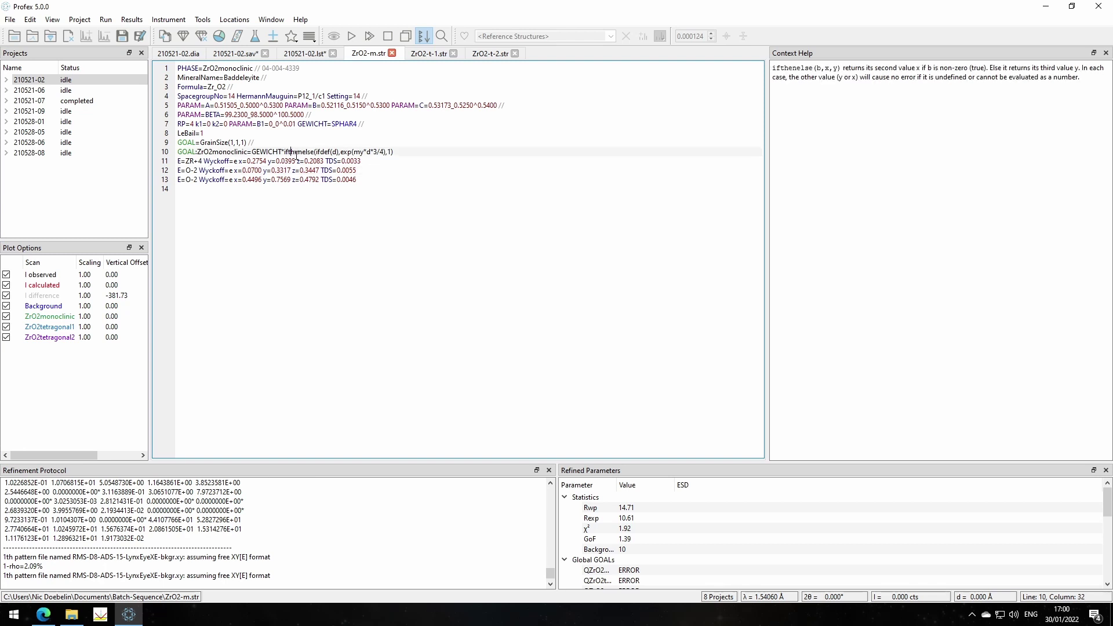
click(319, 151)
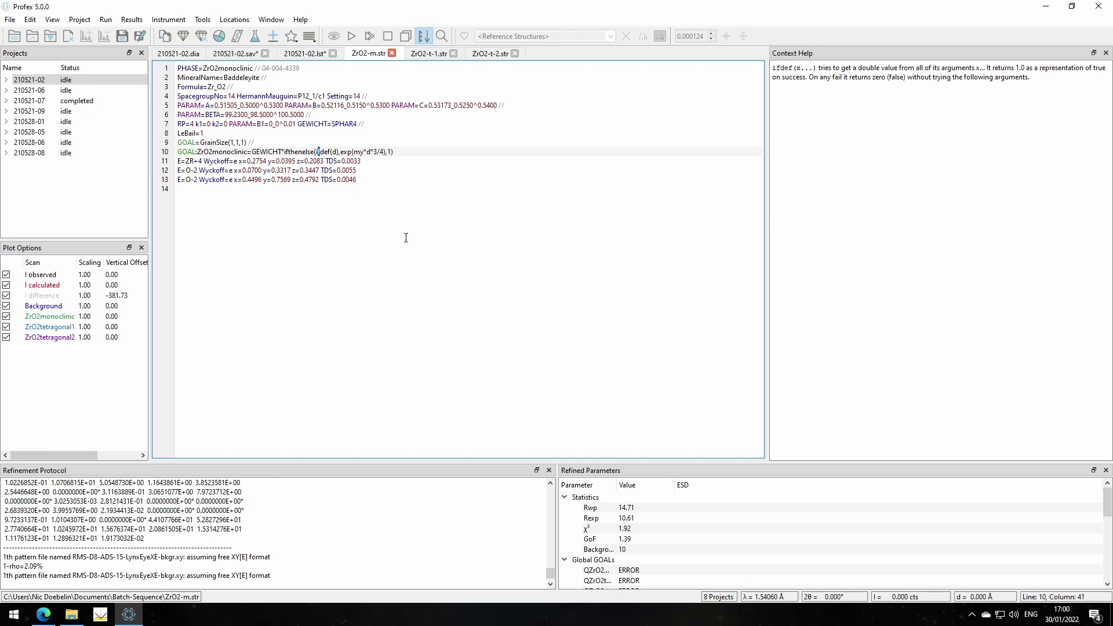
- Open the current FPA instrument configuration as editable text with a wider help pane
click(168, 19)
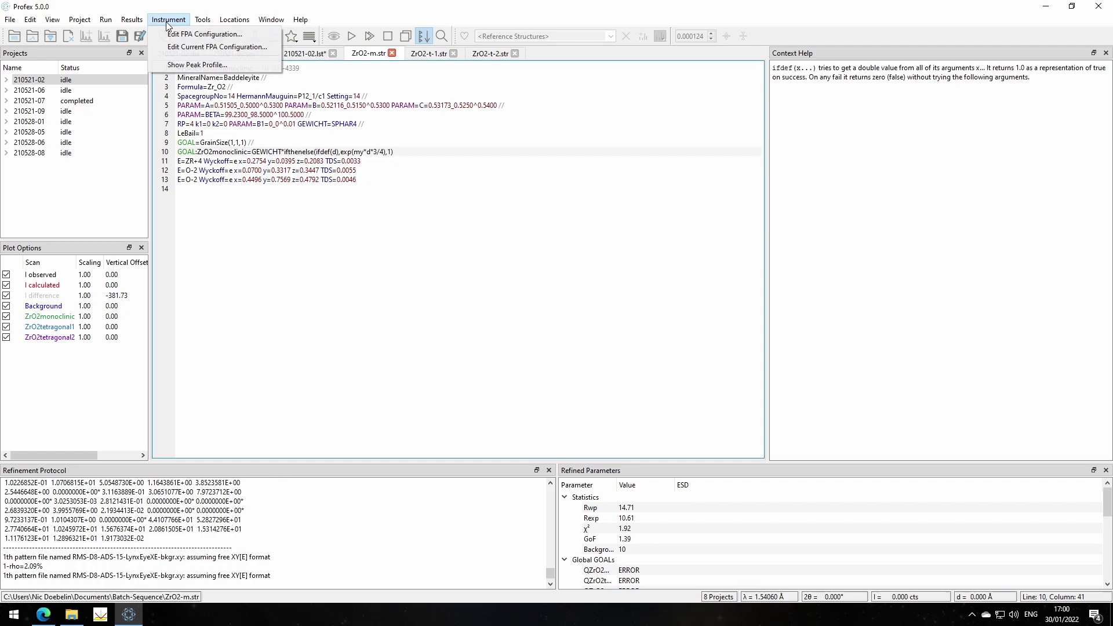
click(182, 47)
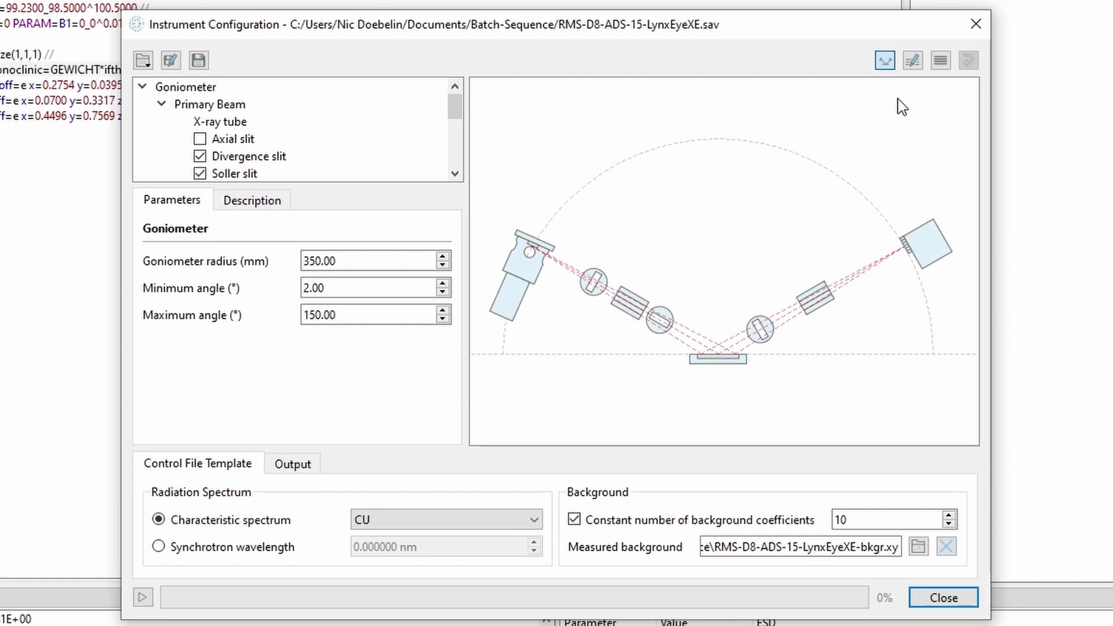
click(913, 61)
drag(899, 170, 754, 181)
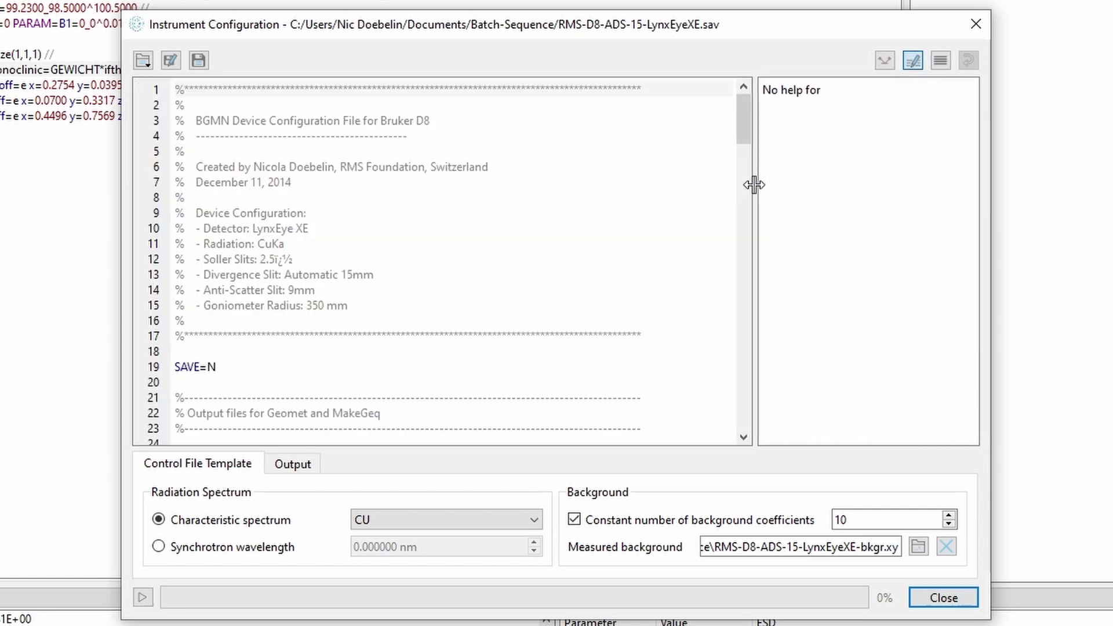
scroll(392, 319, down, 7)
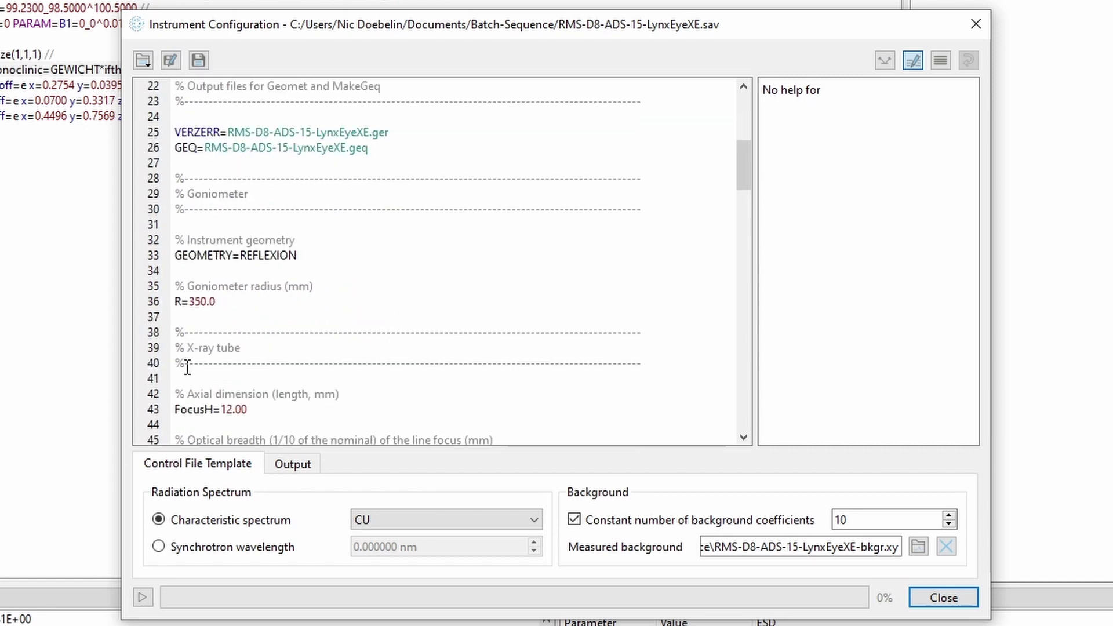
- Show help for the GEOMETRY, goniometer radius R and FocusW settings
click(210, 255)
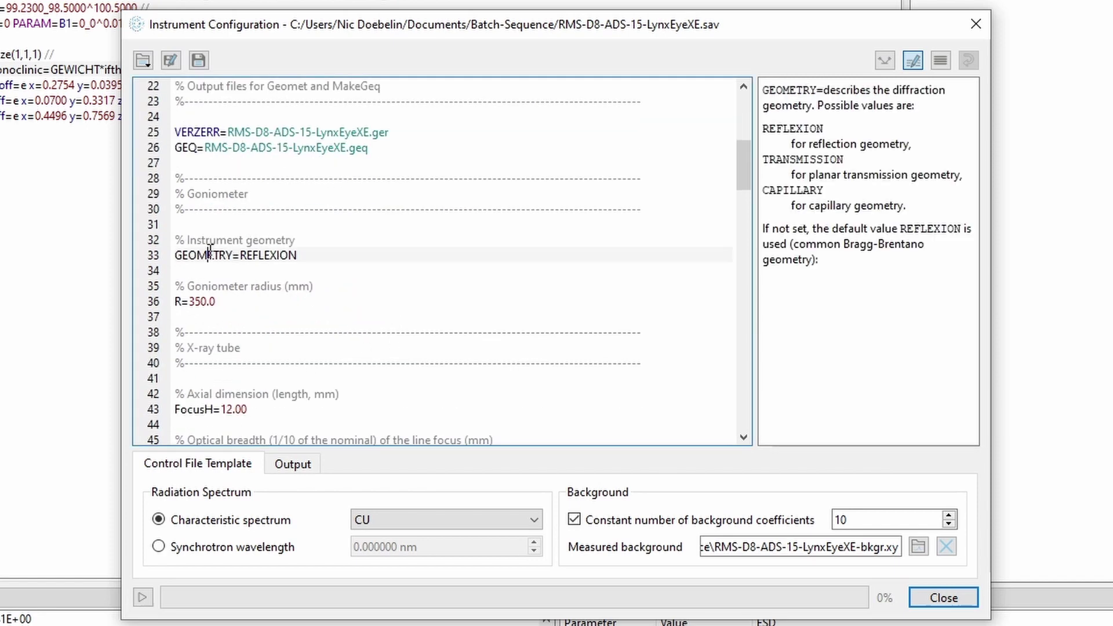
click(180, 302)
scroll(342, 348, down, 3)
click(197, 319)
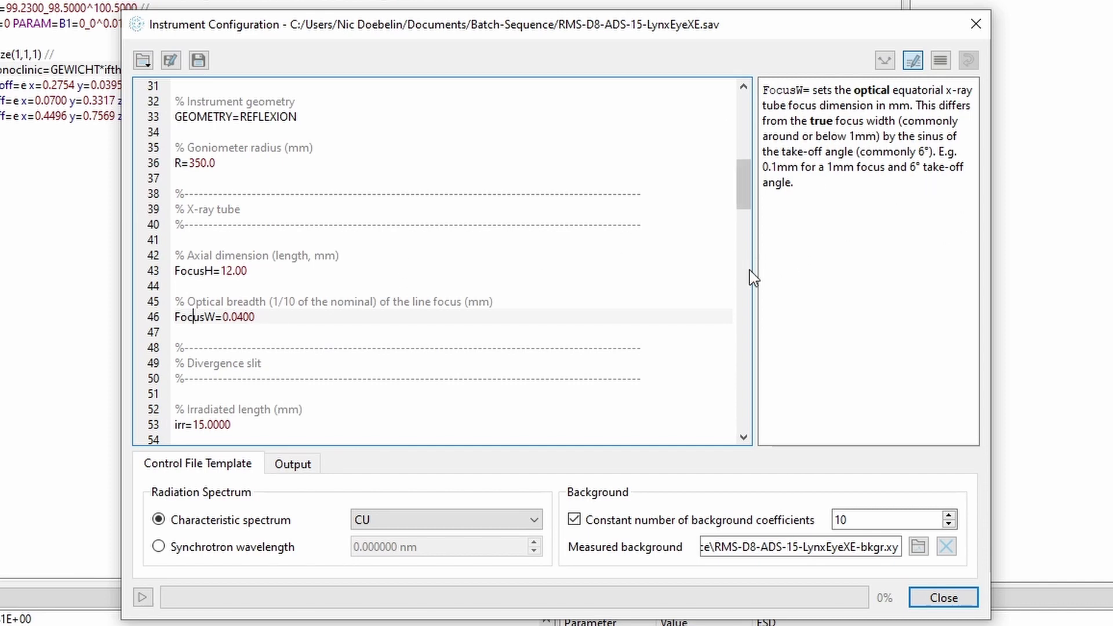
drag(753, 272, 973, 270)
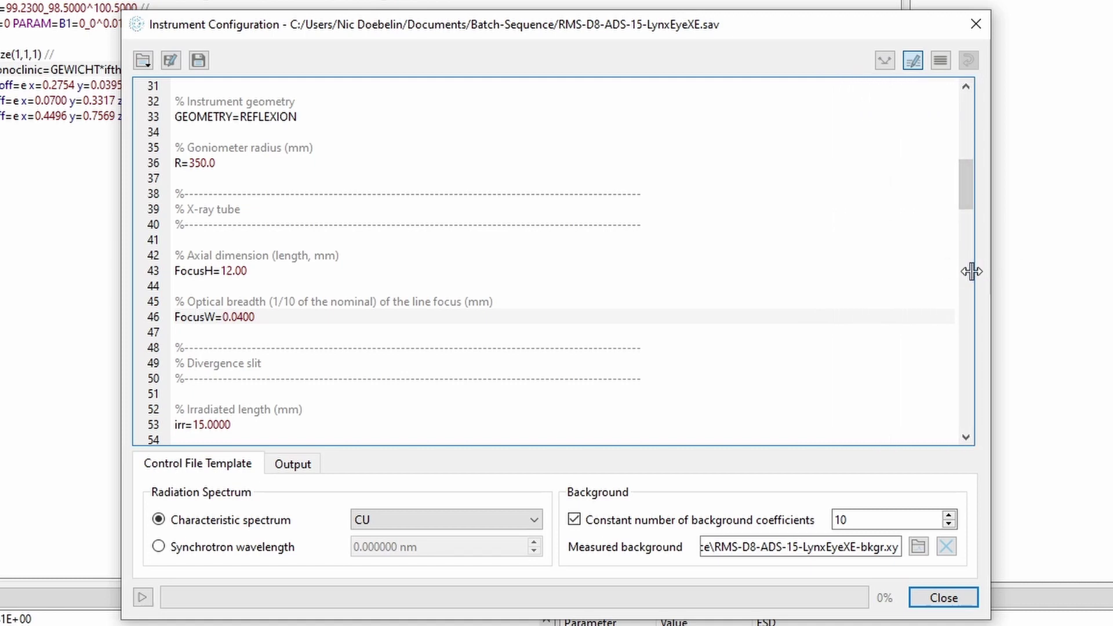
drag(952, 269, 735, 303)
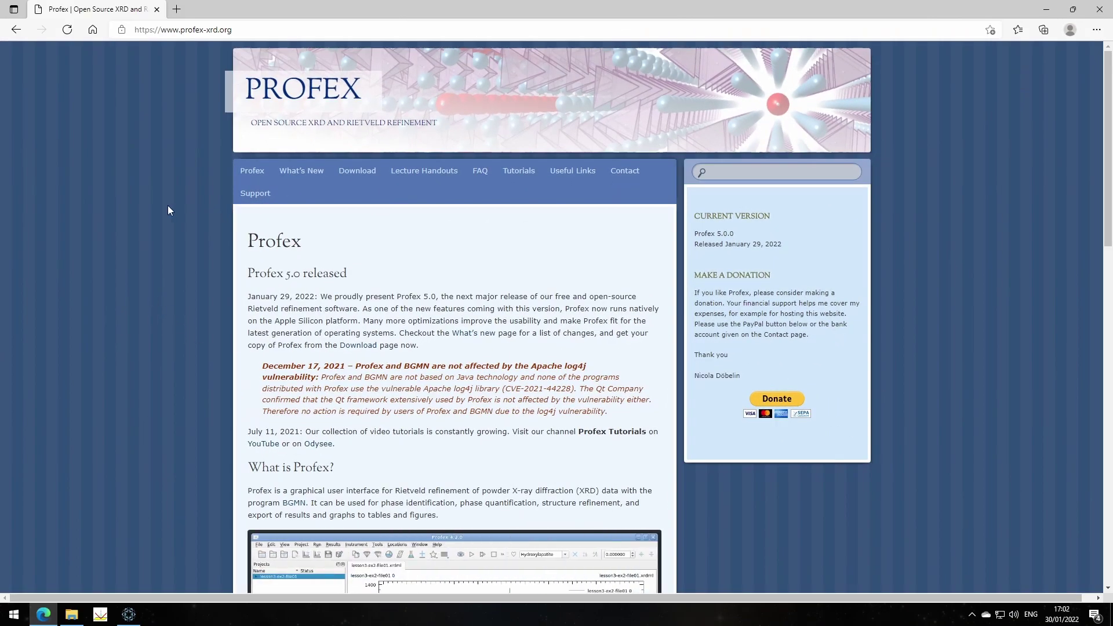
- Open the What's New page and scroll through the Profex 5.0.0 changelog
click(302, 175)
scroll(408, 371, down, 3)
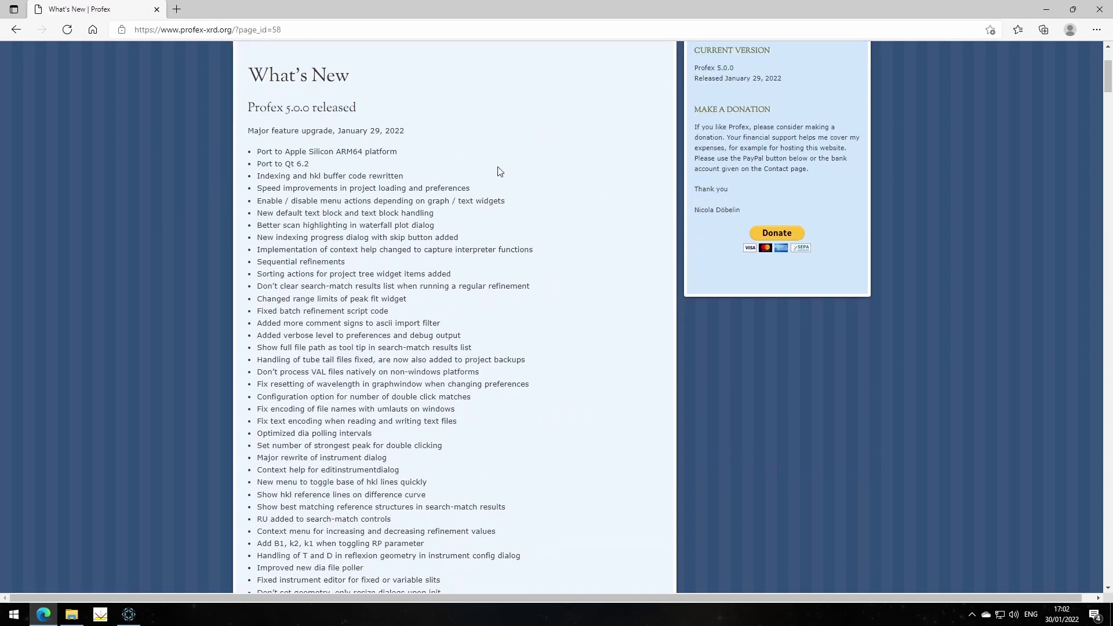
scroll(575, 156, down, 3)
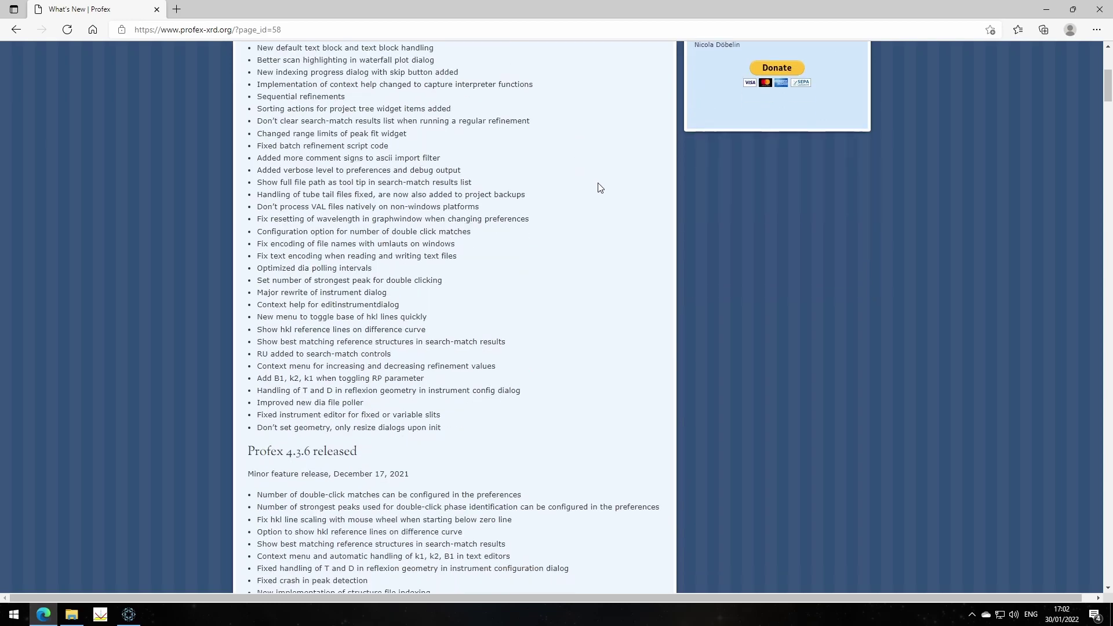